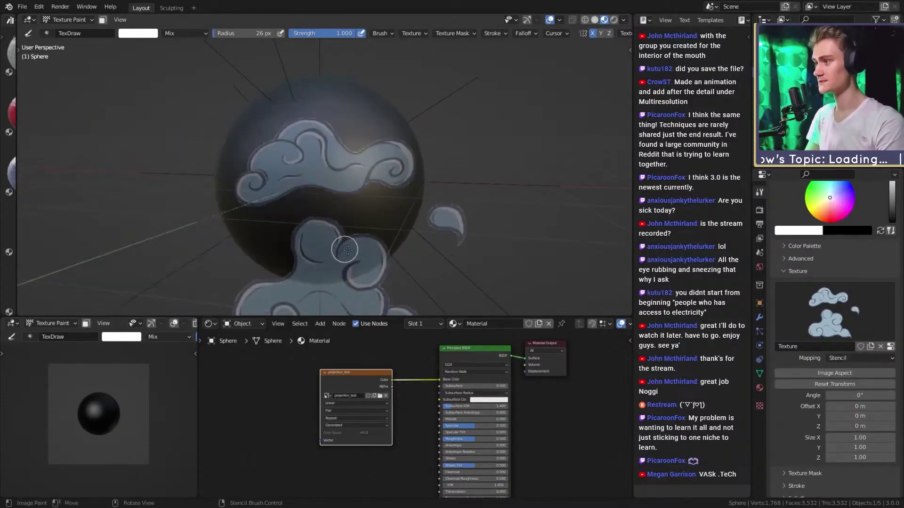
Paint the cloud stencil texture onto the sphere, enlarging the brush radius to 64 px and repositioning the stencil between strokes
scroll(339, 251, "up", 1)
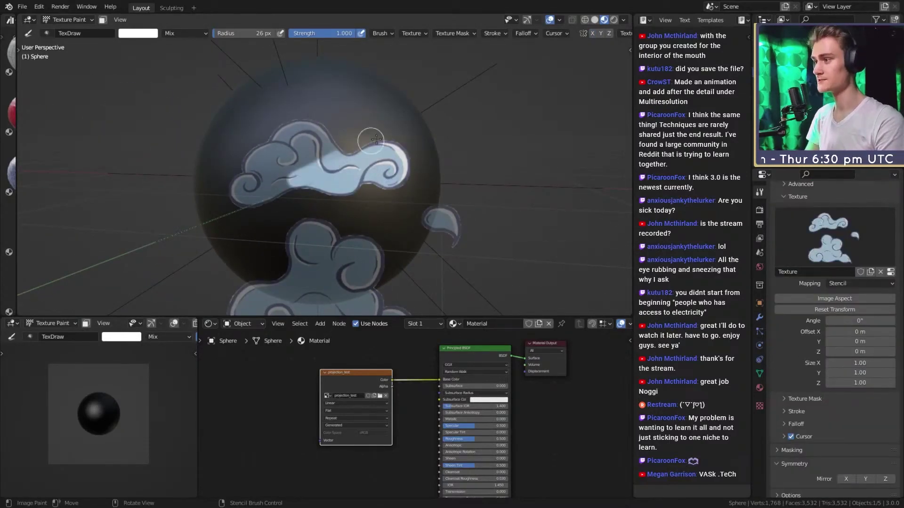
middle_click_drag(440, 181, 472, 145, "shift")
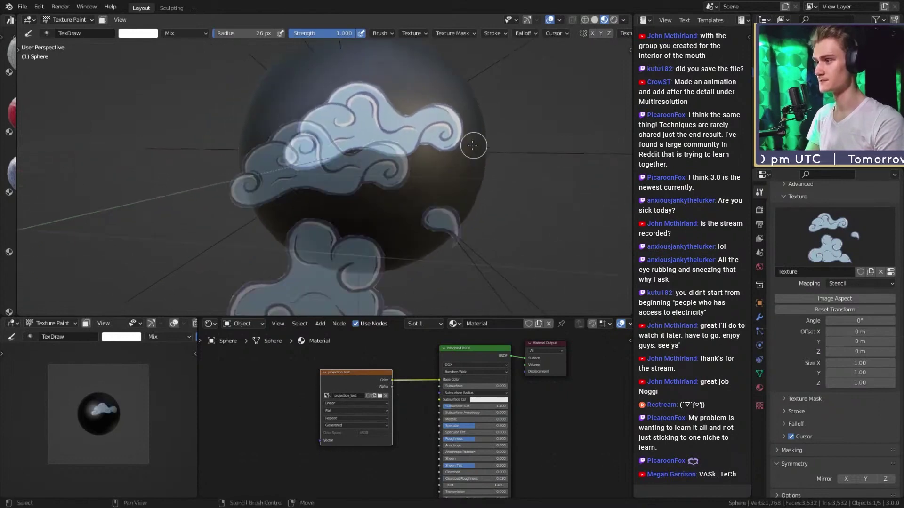
scroll(471, 147, "down", 3)
middle_click_drag(396, 158, 513, 143)
left_click(422, 176)
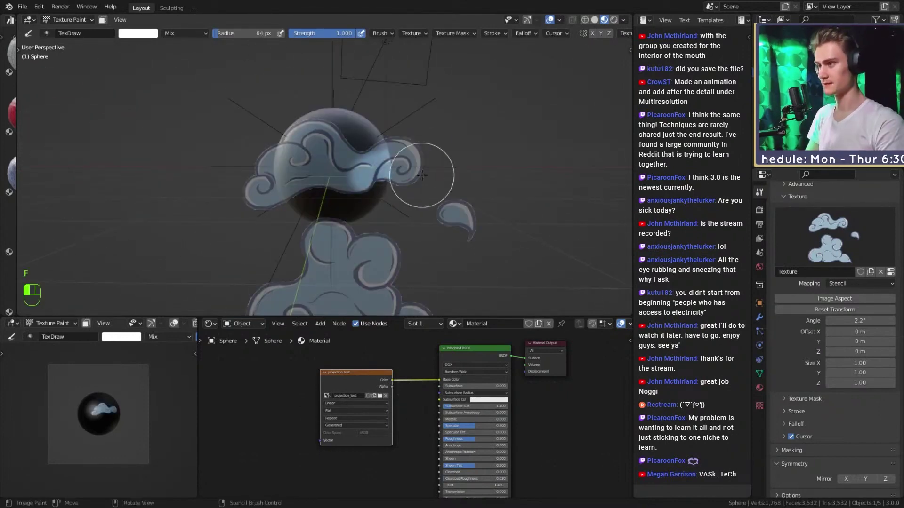
right_click_drag(466, 170, 253, 181)
middle_click_drag(253, 182, 136, 178)
scroll(299, 179, "up", 3)
middle_click_drag(299, 179, 324, 173)
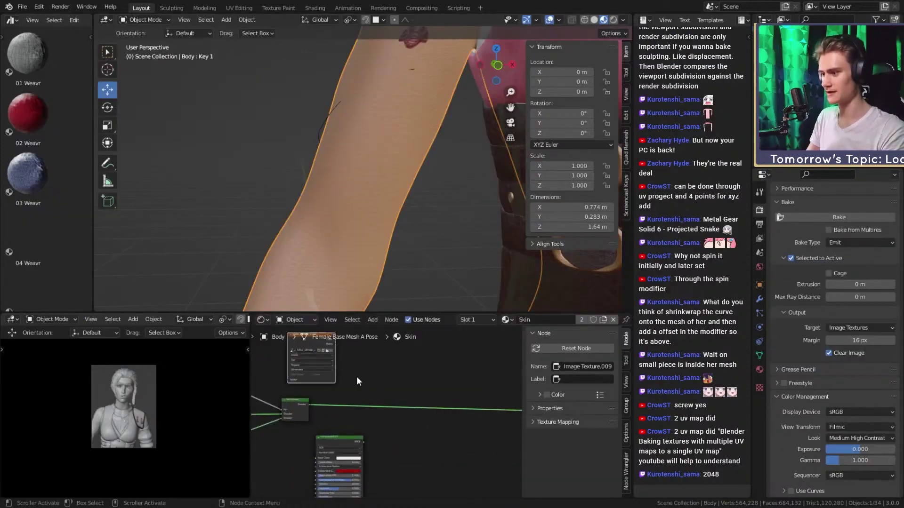
Insert a Mix Shader into the Skin material and connect the lower Principled BSDF to its second shader input
key("shift+a")
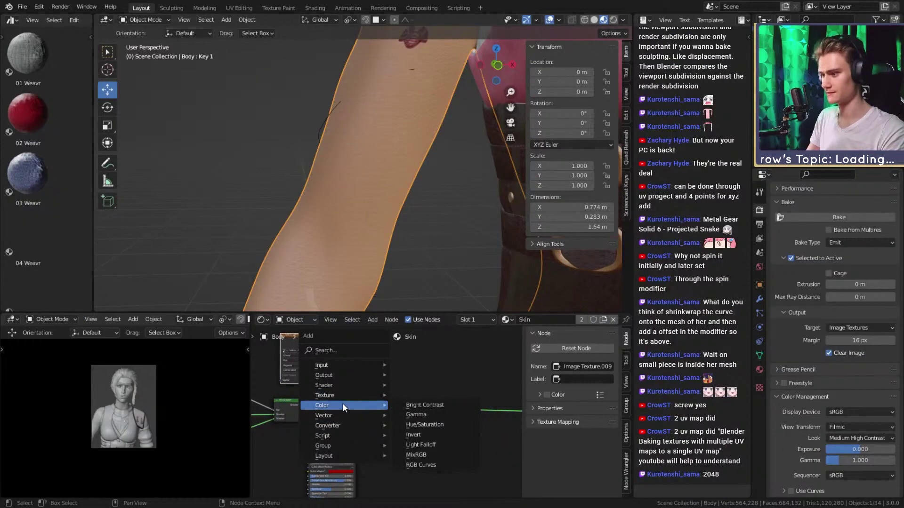
left_click(343, 403)
mouse_move(392, 227)
middle_mouse_down()
mouse_move(355, 219)
mouse_move(383, 220)
middle_mouse_up()
scroll(356, 443, "up", 5)
middle_click_drag(356, 442, 379, 418)
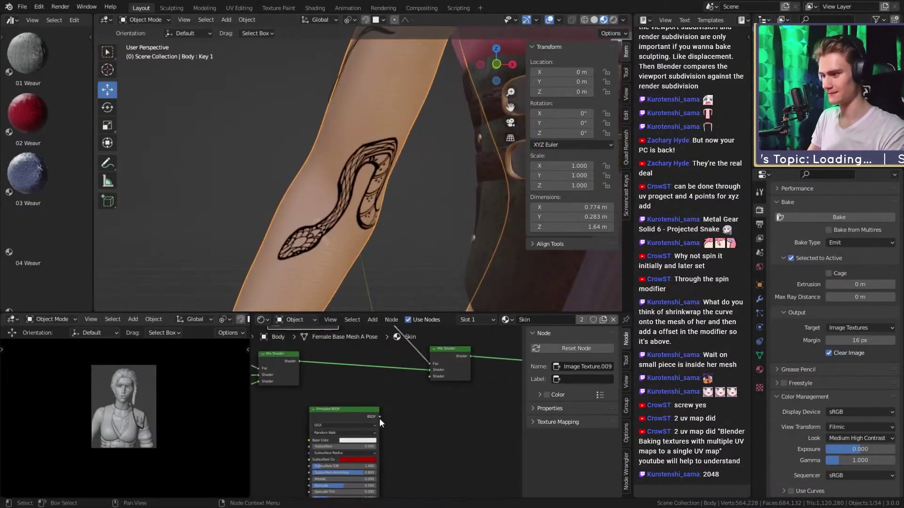
left_click_drag(427, 377, 428, 377)
left_click_drag(334, 414, 338, 392)
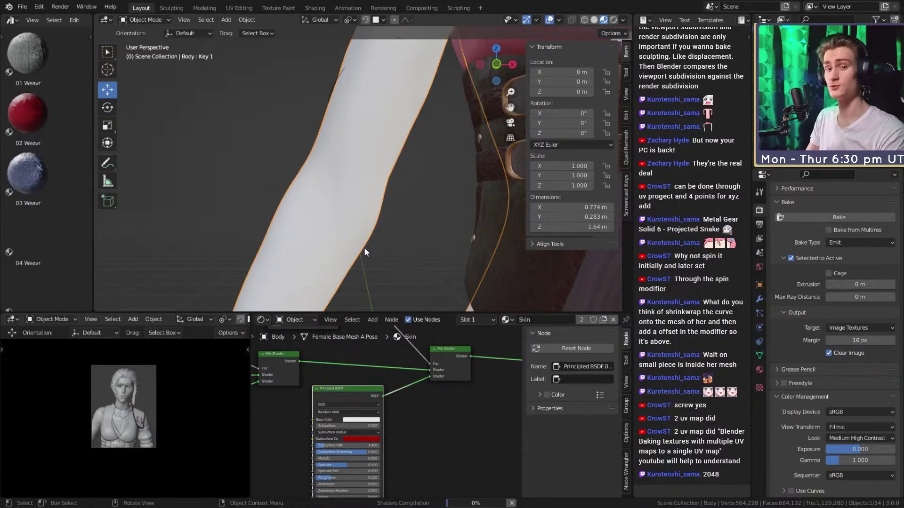
scroll(388, 412, "up", 6)
middle_click_drag(399, 426, 435, 413)
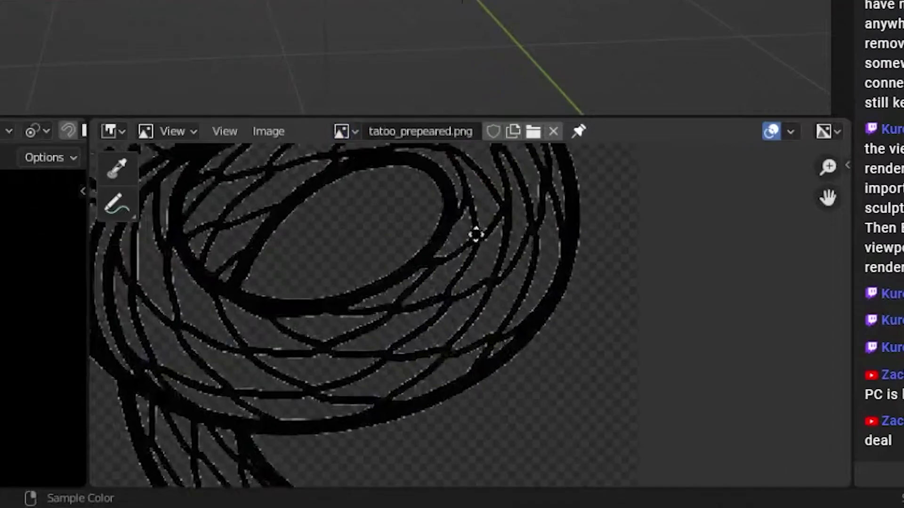
Examine the line art and transparent background of the snake image tatoo_prepeared.png
scroll(437, 371, "down", 2)
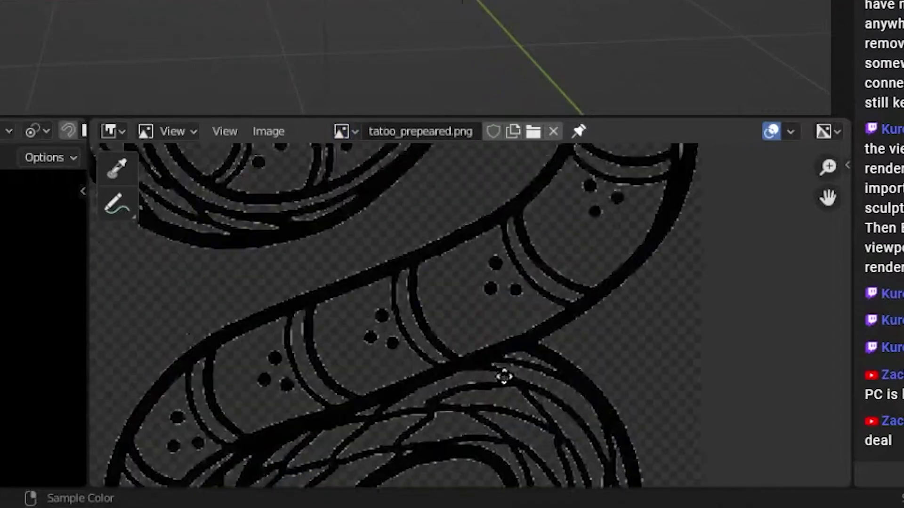
scroll(504, 377, "down", 4)
middle_click_drag(485, 242, 502, 374)
middle_click_drag(500, 266, 513, 382)
scroll(455, 263, "up", 4)
scroll(455, 263, "down", 3)
middle_click_drag(483, 303, 485, 312)
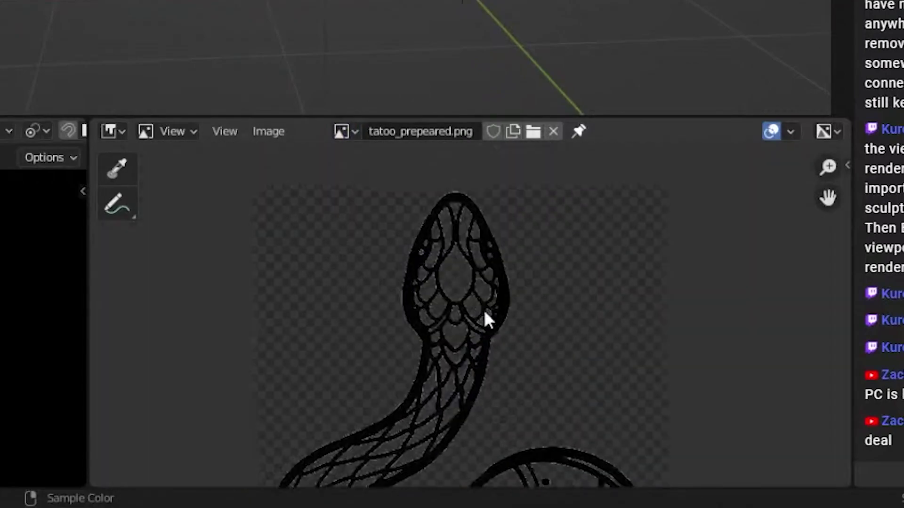
scroll(487, 320, "down", 3)
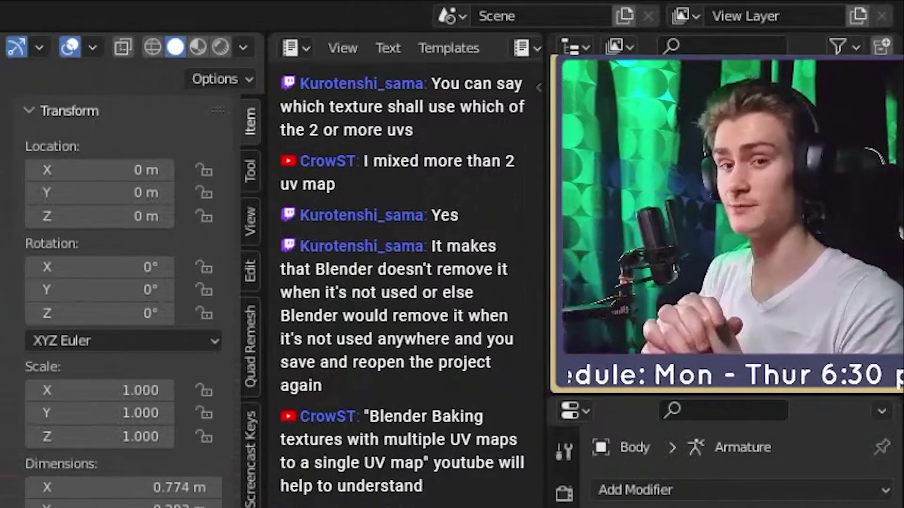
Open the program's preferences
middle_click_drag(403, 195, 420, 196)
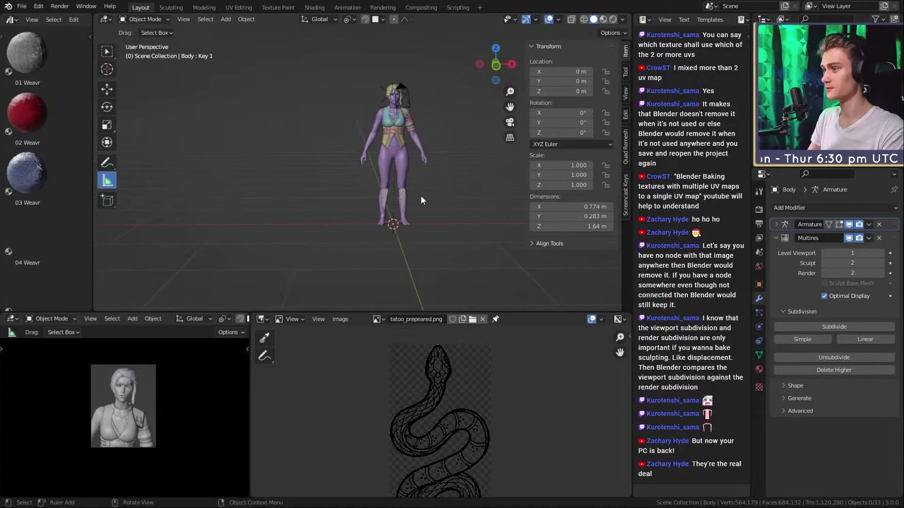
key("shift+a")
right_click(418, 120)
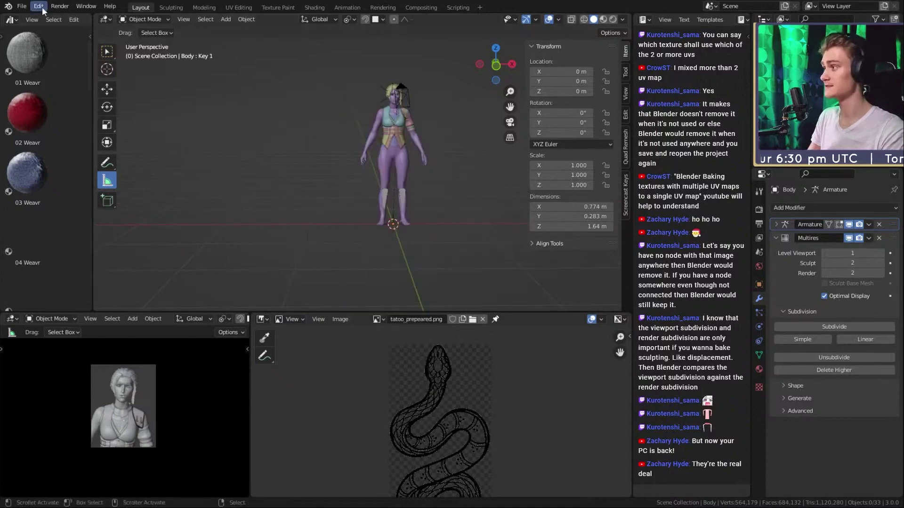
left_click(40, 7)
left_click(66, 148)
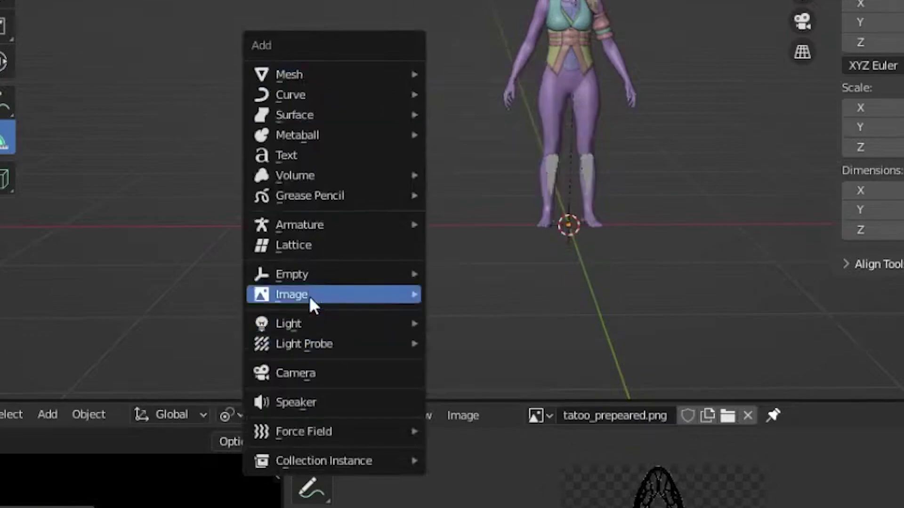
Import tatoo_prepeared_white as an image plane and move it beside the character, at about X 1.15 m and Z 0.48 m
mouse_move(329, 302)
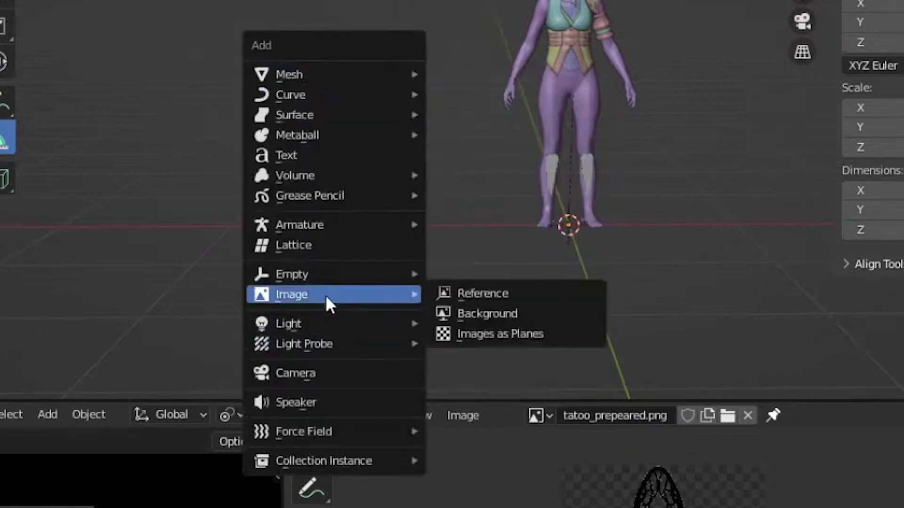
left_click(487, 335)
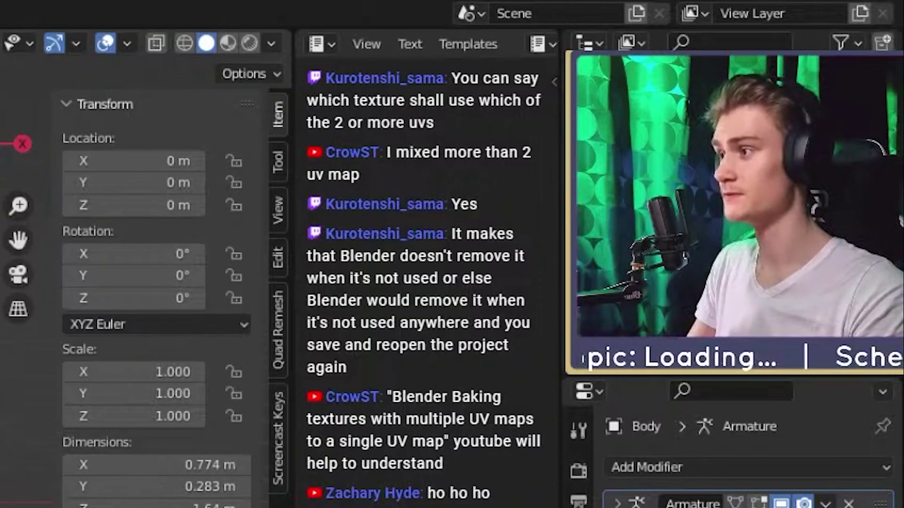
key("g")
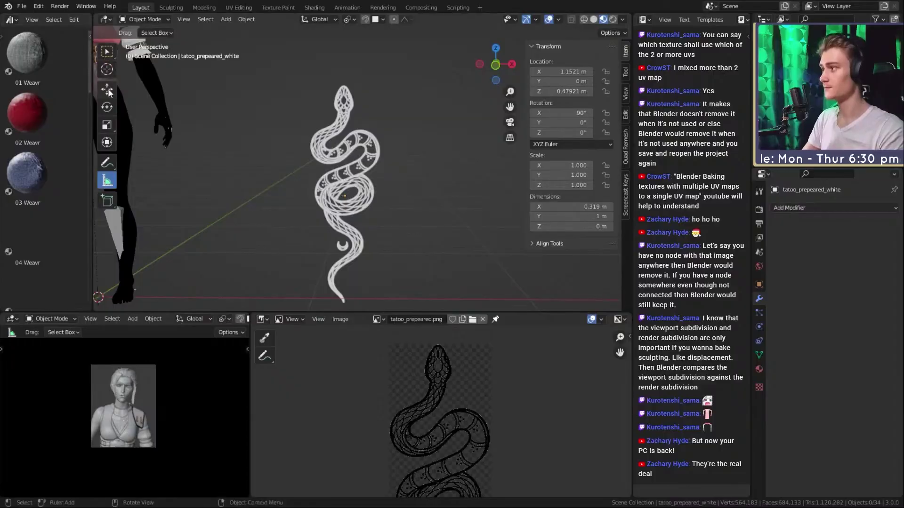
middle_click_drag(400, 218, 388, 202, "shift")
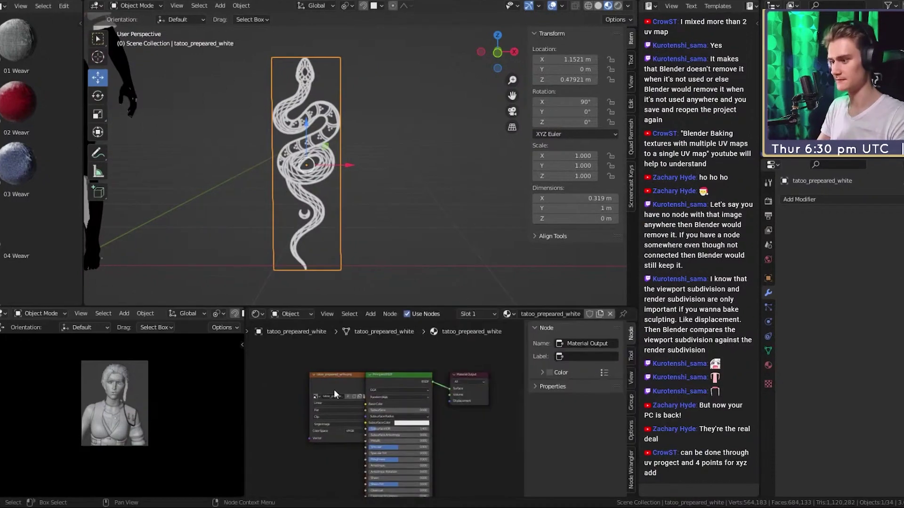
Move the image texture node away from the Principled BSDF and delete that shader from the tattoo plane's material
left_click_drag(336, 387, 286, 388)
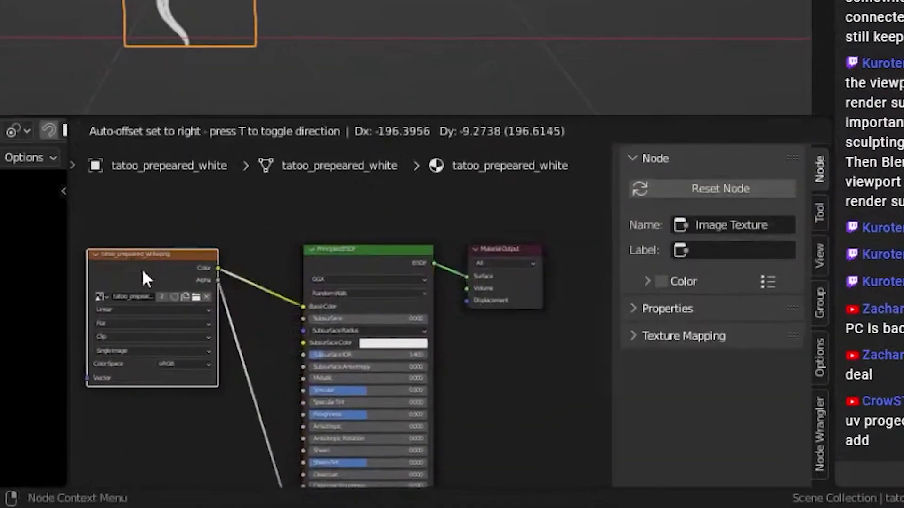
mouse_move(376, 406)
middle_mouse_down()
mouse_move(388, 379)
mouse_move(388, 404)
middle_mouse_up()
scroll(389, 380, "down", 3)
scroll(345, 304, "up", 4)
left_click(403, 228)
key("x")
scroll(395, 301, "down", 3)
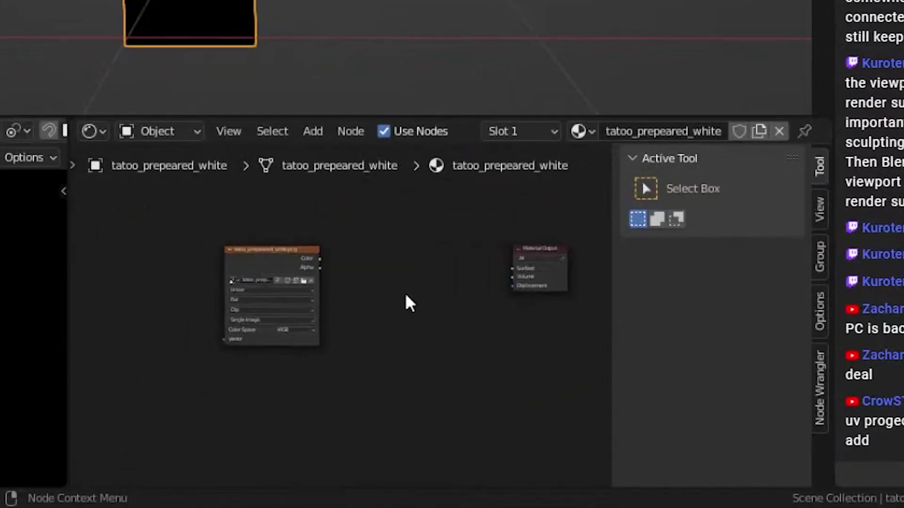
Make room beside the image texture node and place an Emission shader between it and the Material Output
scroll(335, 308, "up", 2)
left_click_drag(273, 245, 199, 241)
key("shift+a")
mouse_move(292, 326)
left_click(387, 4)
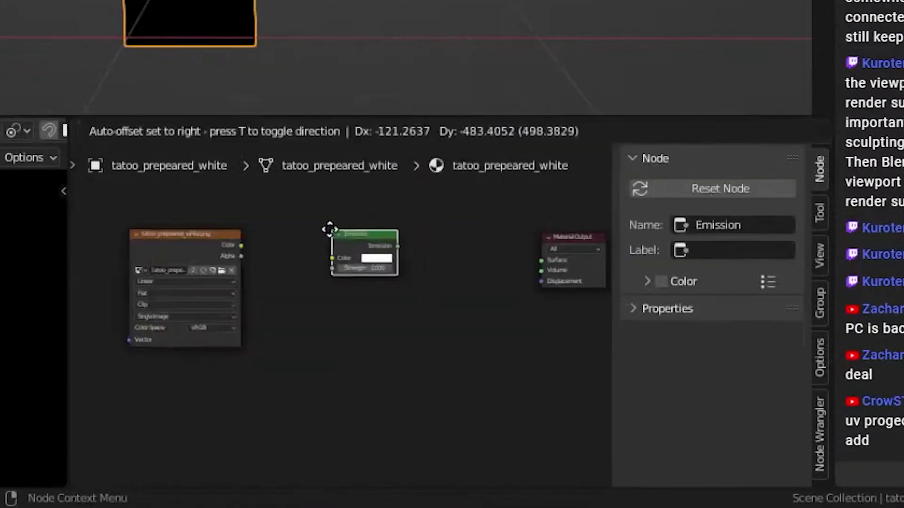
left_click(333, 229)
Add a Transparent BSDF and place it directly below the Emission shader
key("shift+a")
mouse_move(223, 226)
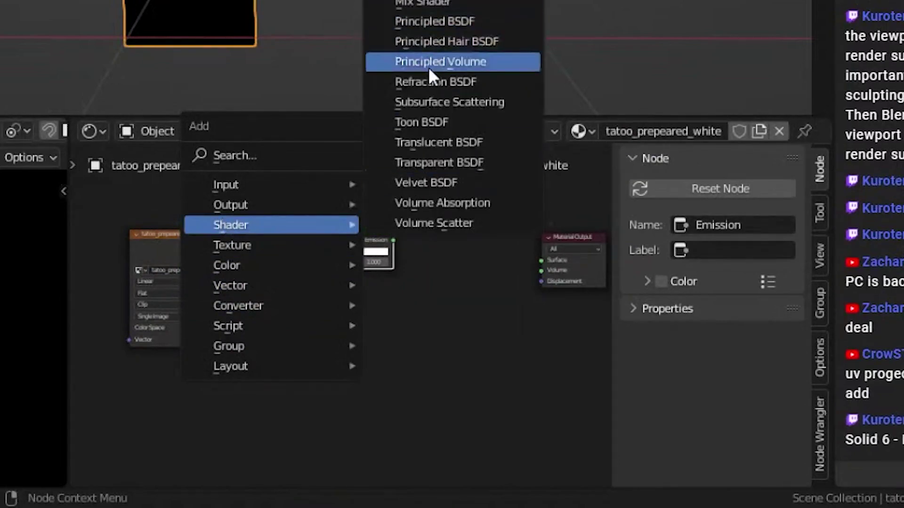
left_click(439, 163)
left_click(339, 297)
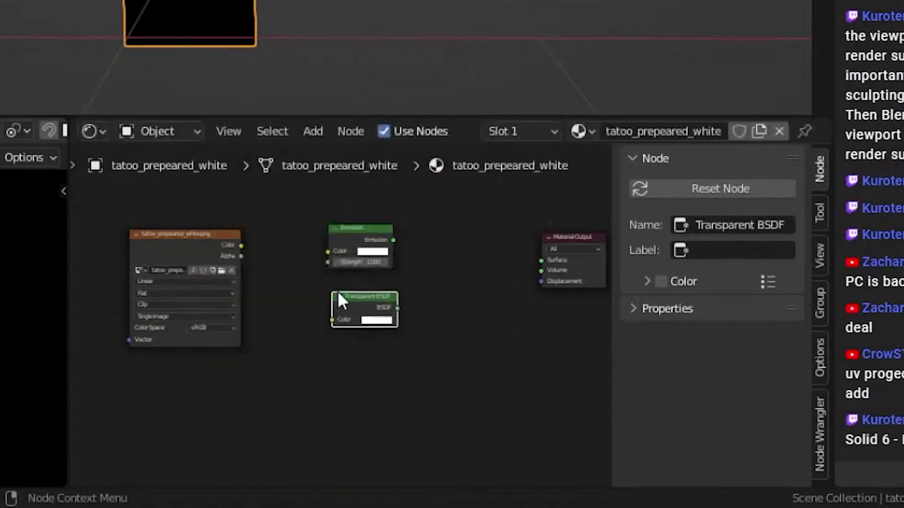
Combine the Emission and Transparent BSDF in a Mix Shader and connect it to the Material Output's surface
right_click_drag(362, 230, 366, 304, "ctrl+shift")
middle_click_drag(489, 284, 395, 295)
scroll(377, 292, "up", 4)
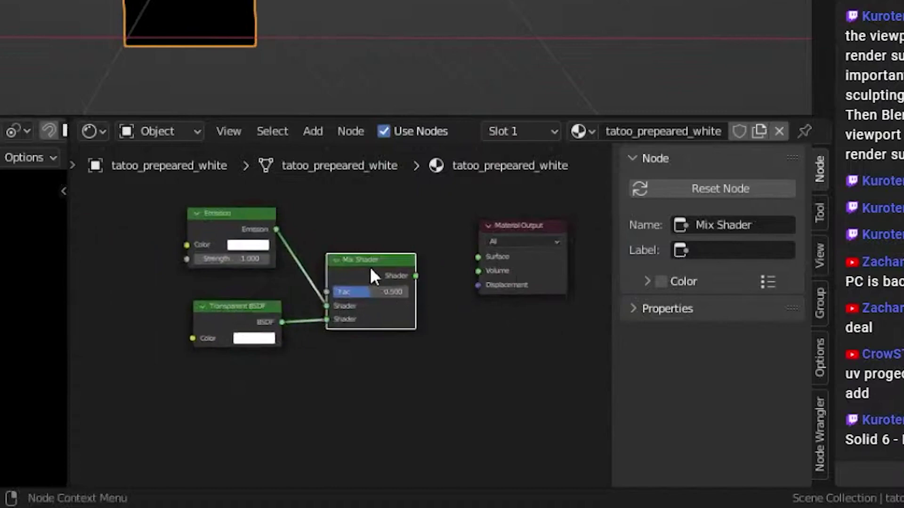
left_click_drag(369, 266, 352, 242)
middle_click_drag(352, 242, 330, 249)
left_click_drag(378, 258, 436, 265)
Connect the tattoo image's Color to the Emission color and its Alpha to the Mix Shader factor
scroll(356, 320, "down", 5)
middle_click_drag(293, 328, 430, 331)
scroll(339, 308, "up", 5)
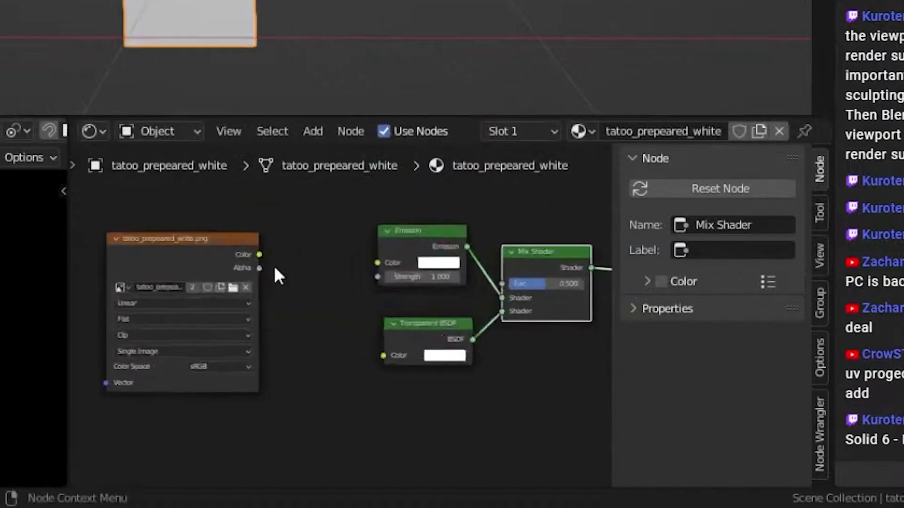
left_click(218, 253)
left_click_drag(218, 252, 377, 262)
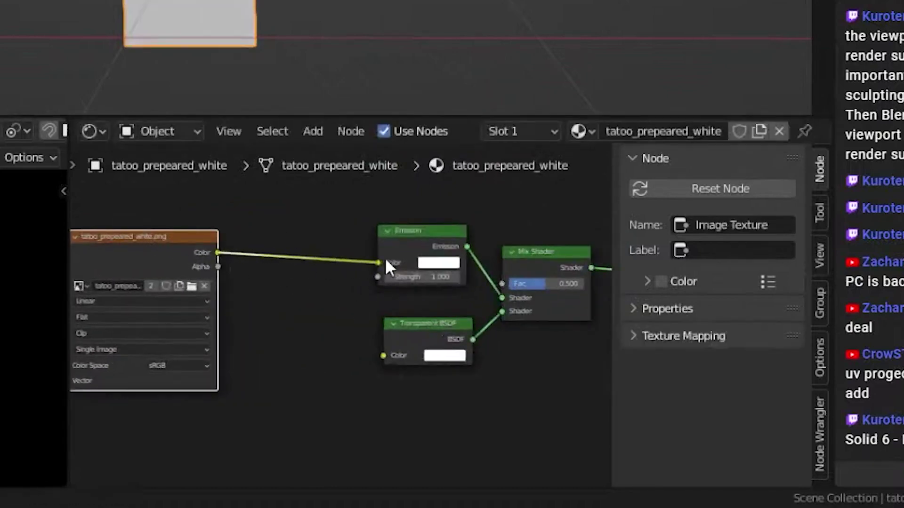
middle_click_drag(313, 277, 289, 242)
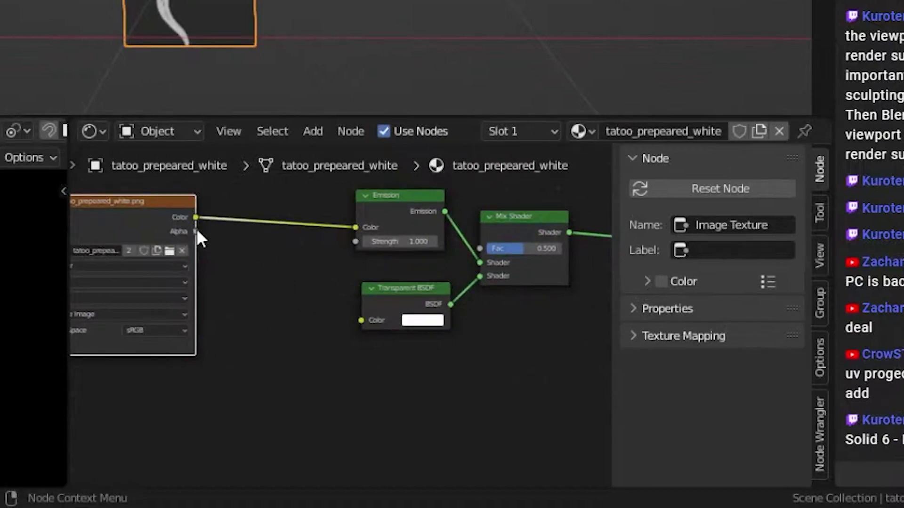
left_click_drag(196, 231, 480, 248)
left_click_drag(410, 376, 340, 218)
Insert an Invert node between the image's Alpha output and the Mix Shader factor
key("shift+a")
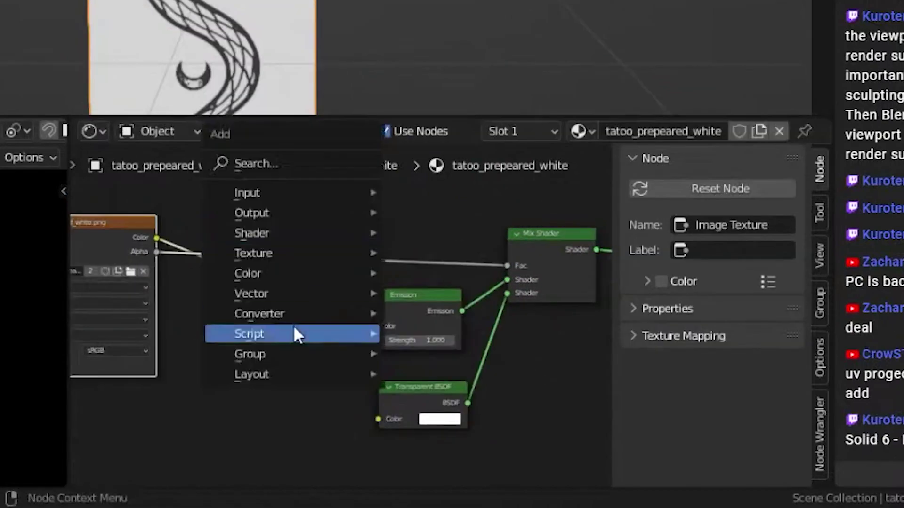
mouse_move(274, 267)
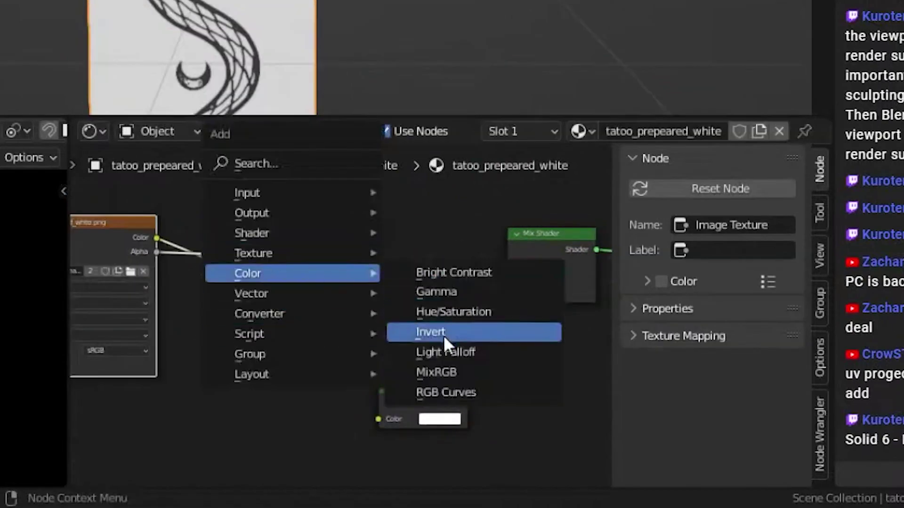
left_click(432, 332)
left_click(329, 230)
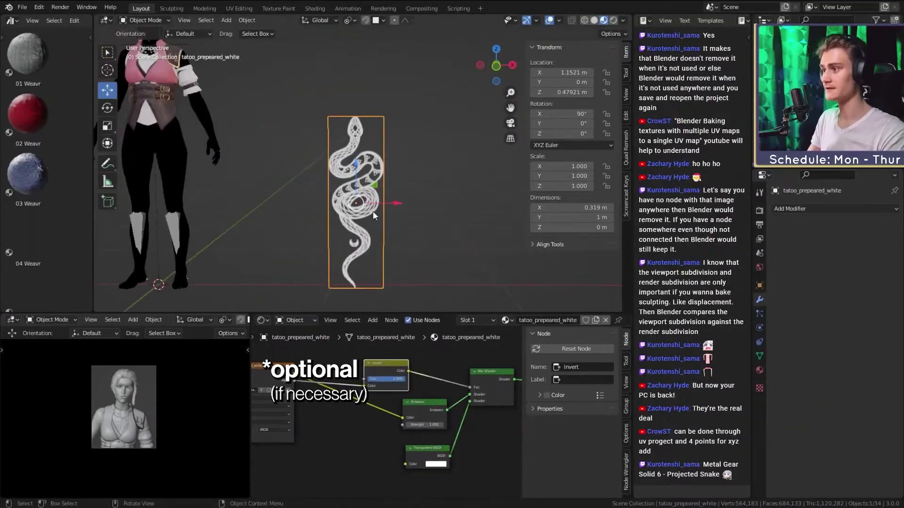
middle_click_drag(382, 233, 346, 251, "shift")
scroll(345, 195, "up", 3)
scroll(349, 253, "down", 5)
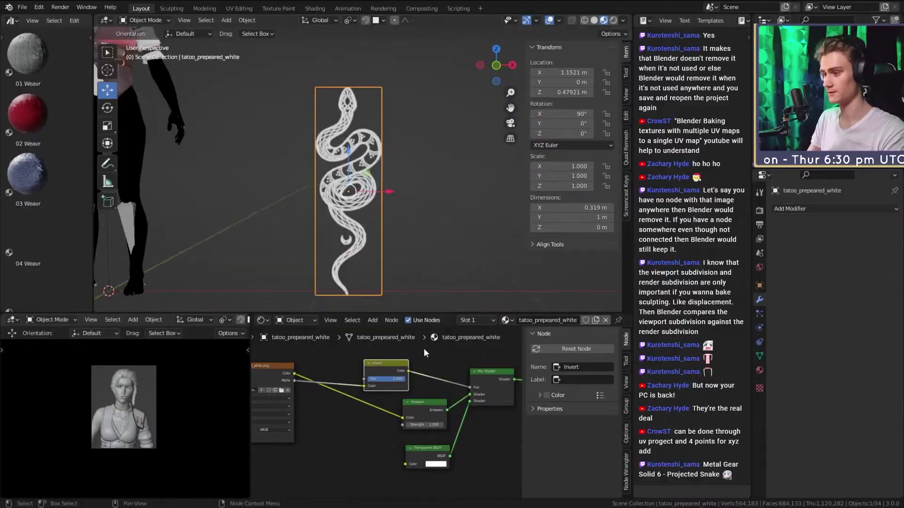
middle_click_drag(423, 348, 436, 347)
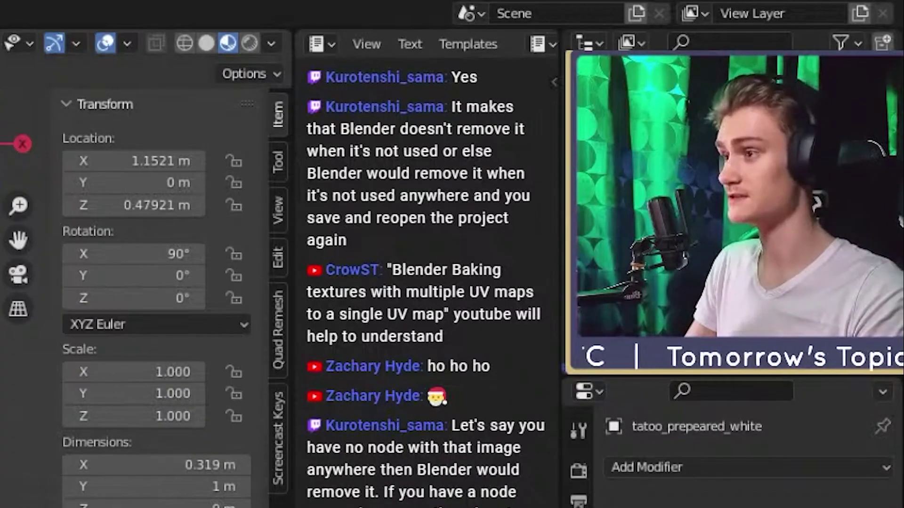
Subdivide the tattoo plane in Edit Mode with five evenly spaced vertical loop cuts and 17 horizontal loop cuts
key("Tab")
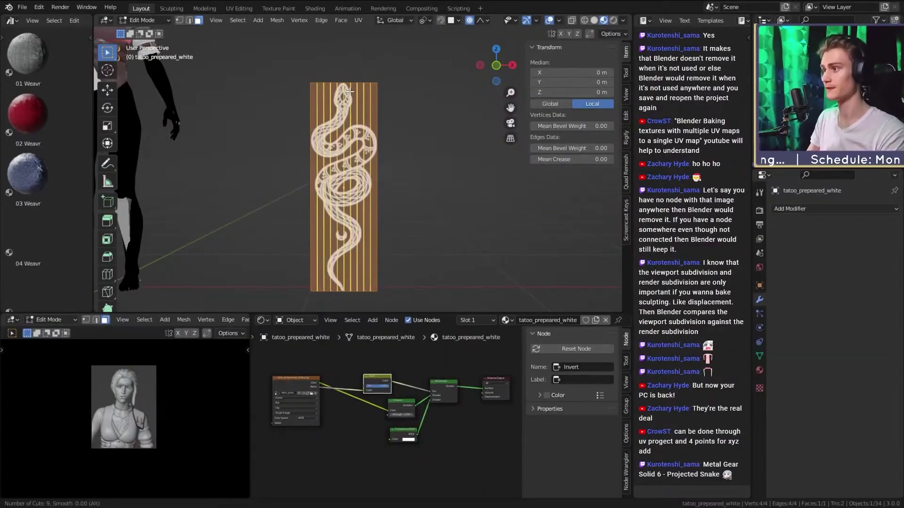
scroll(362, 125, "down", 1)
left_click(361, 125)
right_click(361, 125)
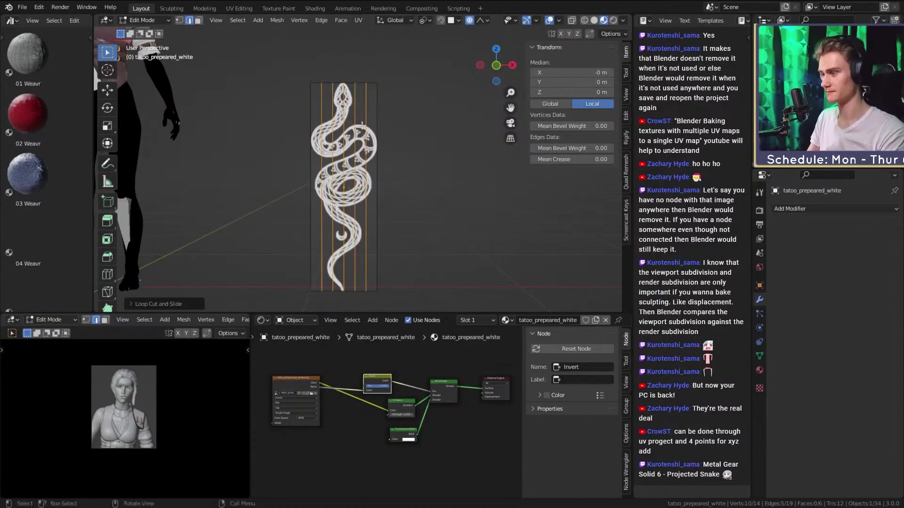
left_click(362, 150)
right_click(361, 150)
middle_click_drag(384, 131, 387, 165, "shift")
scroll(387, 165, "up", 5)
middle_click_drag(414, 205, 391, 207)
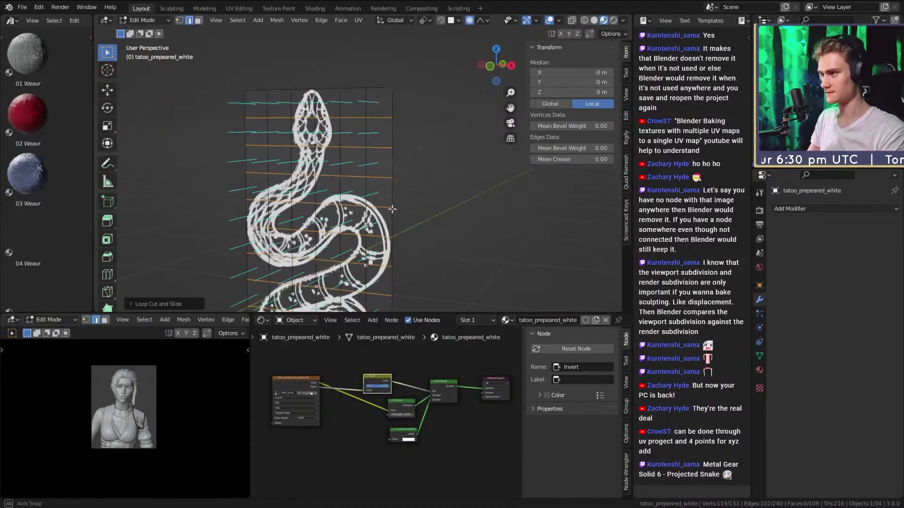
Select the top-right grid face of the tattoo plane in face mode and examine the shape of the subdivisions
key("3")
left_click(382, 108)
scroll(399, 139, "down", 3)
middle_click_drag(379, 137, 383, 194)
scroll(403, 96, "up", 3)
scroll(388, 189, "down", 5)
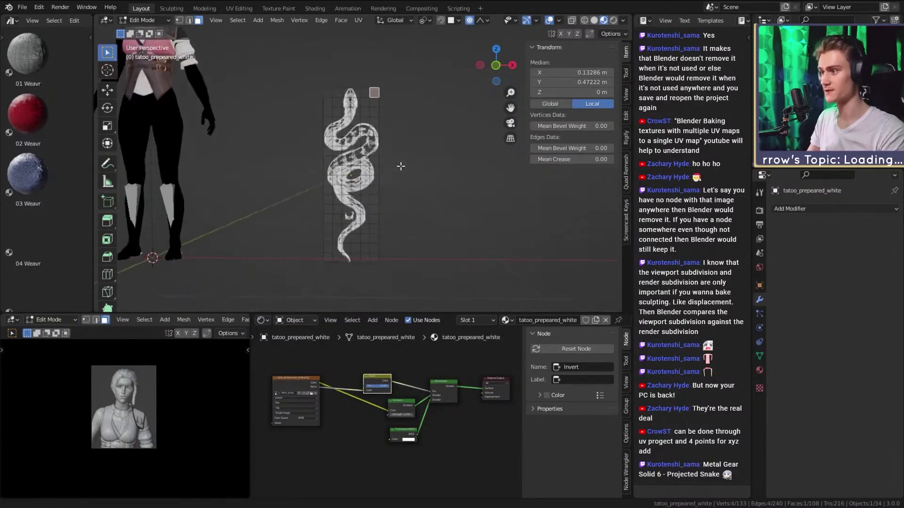
Leave Edit Mode on the tattoo plane and display the viewport in Solid shading
key("Tab")
scroll(403, 216, "up", 3)
middle_click_drag(411, 219, 422, 211)
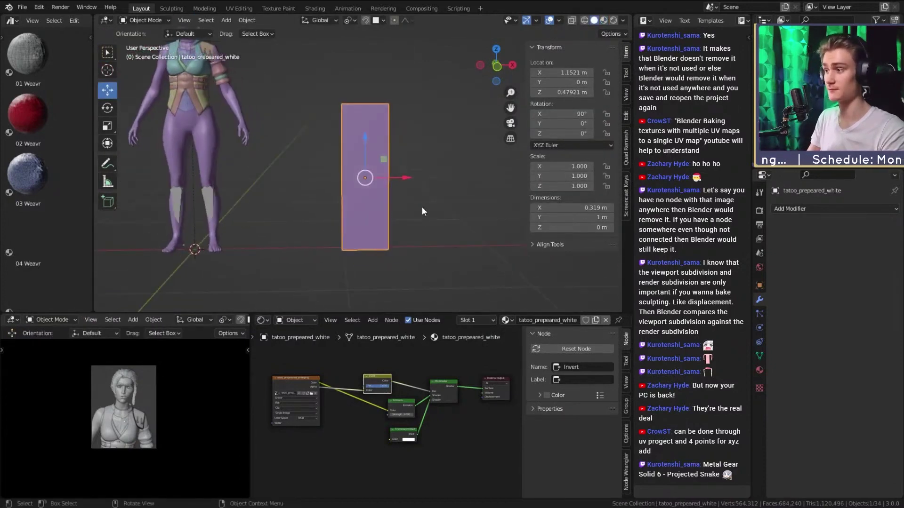
scroll(431, 221, "up", 3)
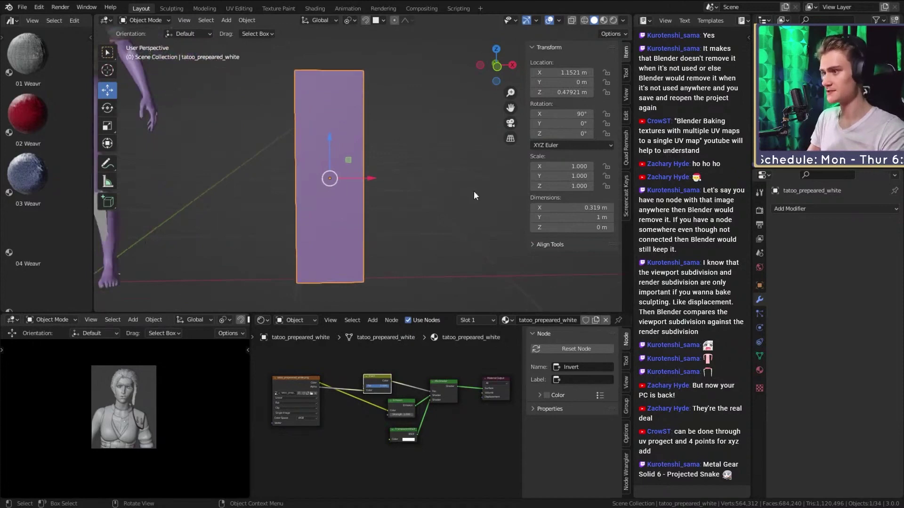
left_click(428, 183)
middle_click_drag(316, 163, 410, 173, "shift")
left_click(418, 151)
scroll(404, 156, "down", 3)
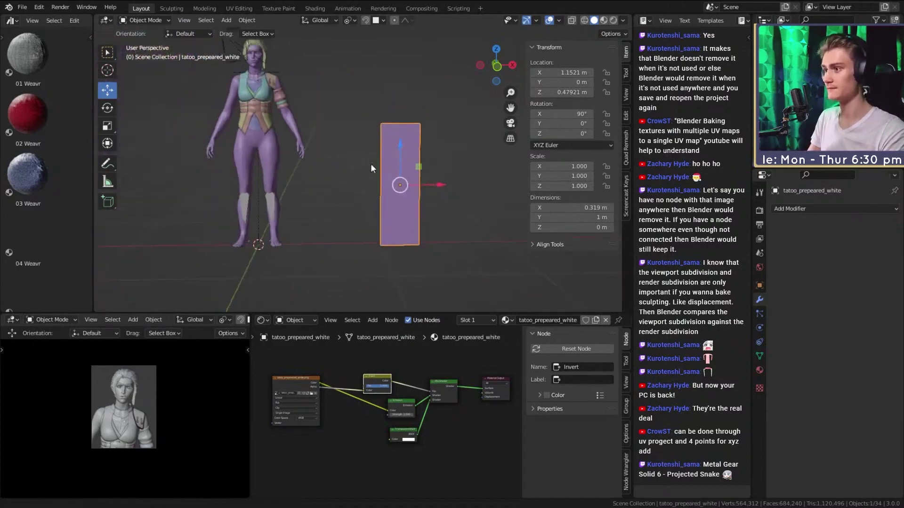
Snap the 3D cursor to the middle vertex of the tattoo plane's bottom edge and return to Object Mode
middle_click_drag(247, 136, 358, 186, "shift")
middle_click_drag(352, 183, 372, 191)
scroll(420, 212, "up", 3)
scroll(372, 191, "down", 3)
scroll(365, 170, "up", 3)
middle_click_drag(513, 231, 368, 164, "shift")
scroll(391, 169, "up", 1)
key("Tab")
scroll(418, 204, "down", 2)
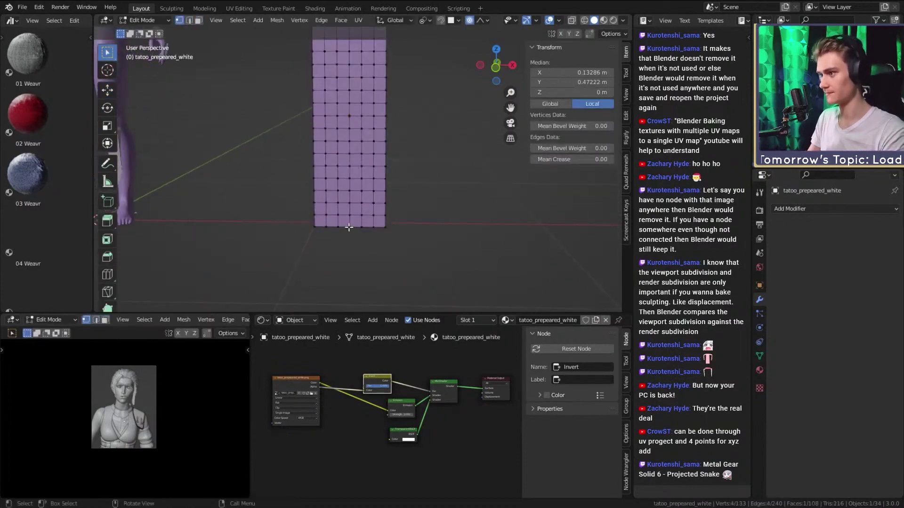
key("shift+s")
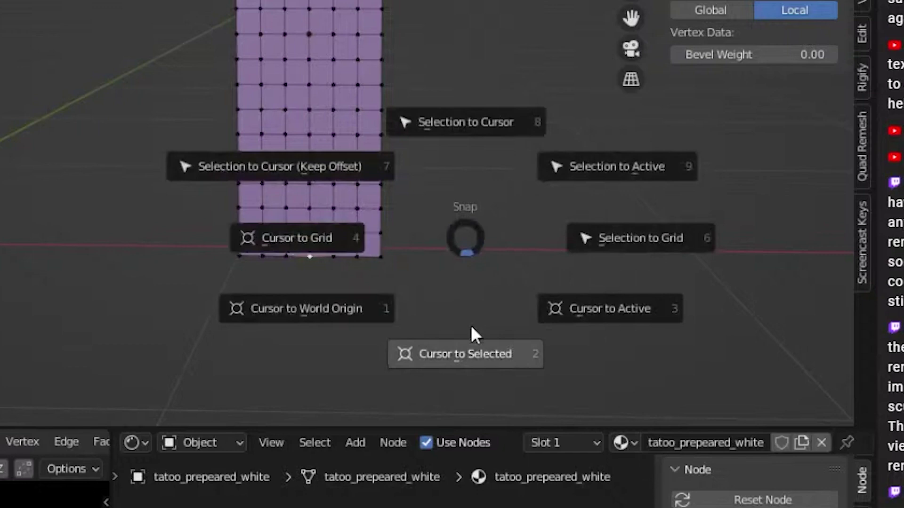
left_click(428, 261)
scroll(431, 190, "up", 2)
key("Tab")
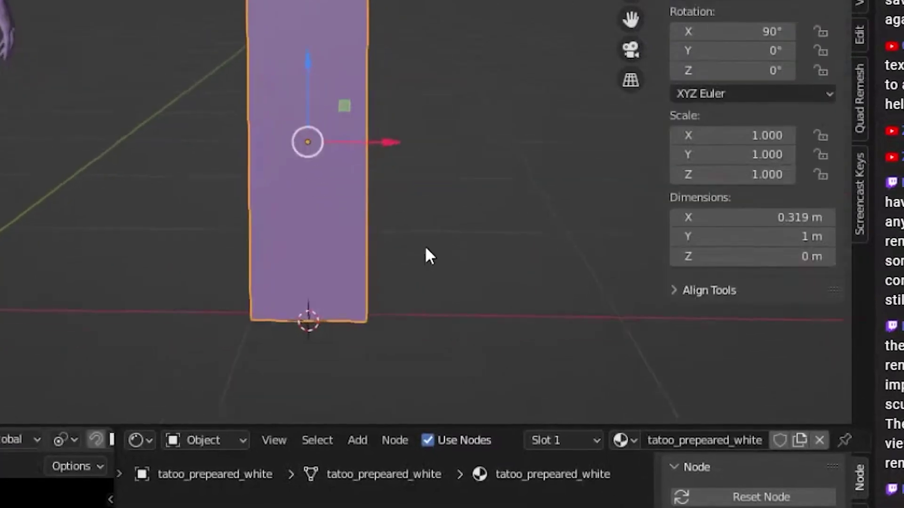
Add a Bezier curve at the 3D cursor at the base of the tattoo plane
key("shift+a")
mouse_move(395, 184)
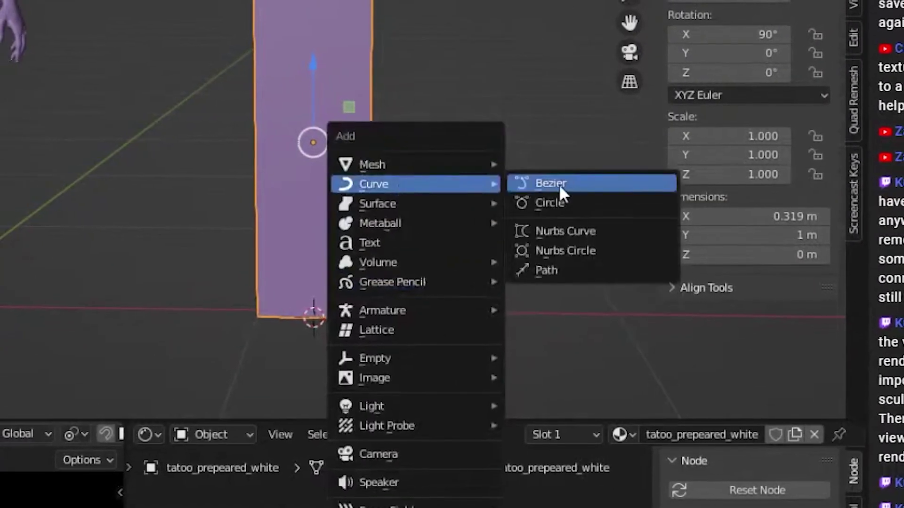
left_click(557, 184)
scroll(486, 249, "down", 3)
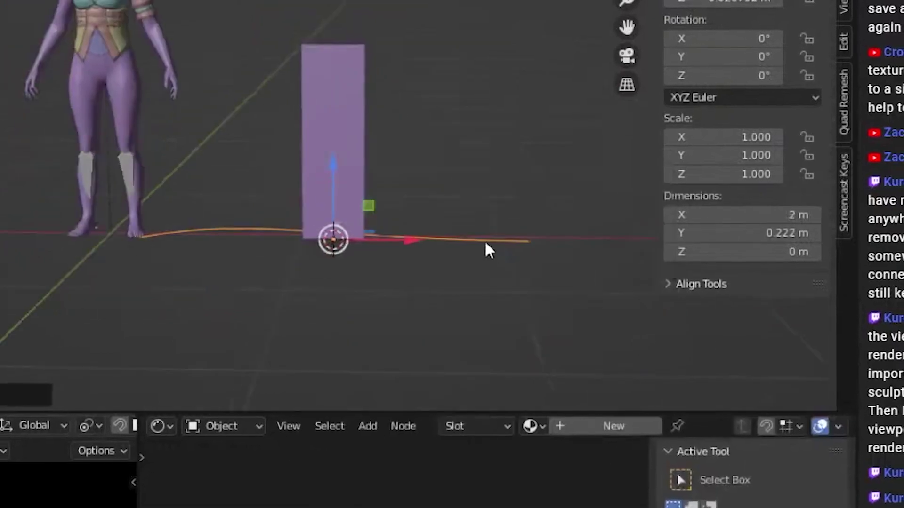
Straighten the Bezier curve by rotating its control point nearest the character -45° about the Z axis
key("Tab")
middle_click_drag(486, 249, 506, 270)
scroll(506, 269, "up", 2)
left_click(96, 134)
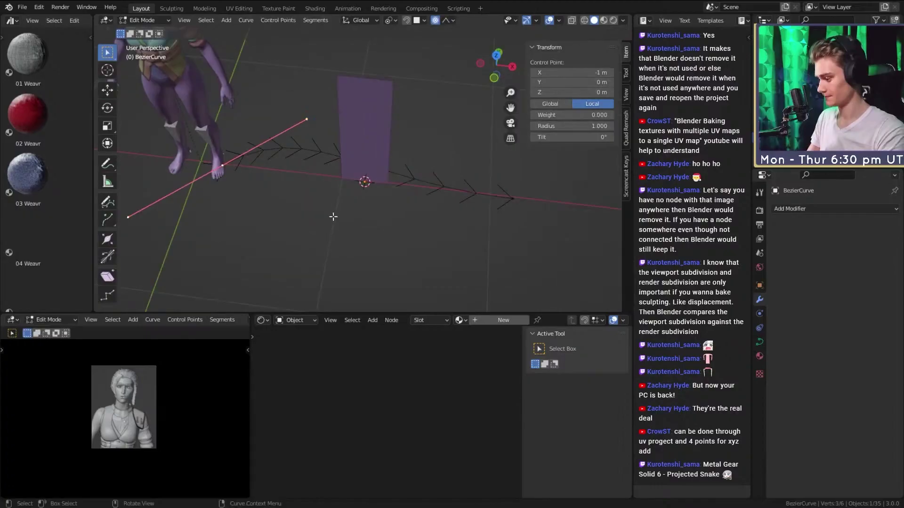
type("rz-45")
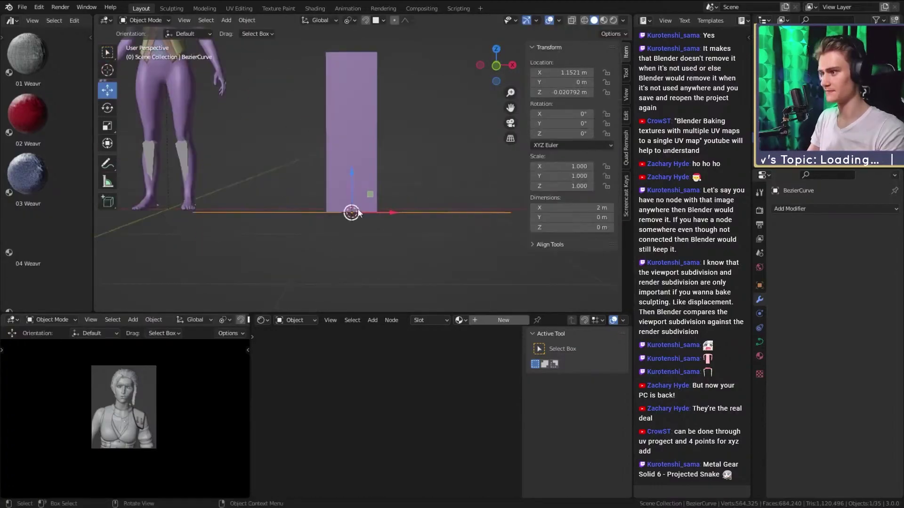
Stand the Bezier curve upright by rotating all its points together -90° about the global Y axis
scroll(357, 214, "up", 3)
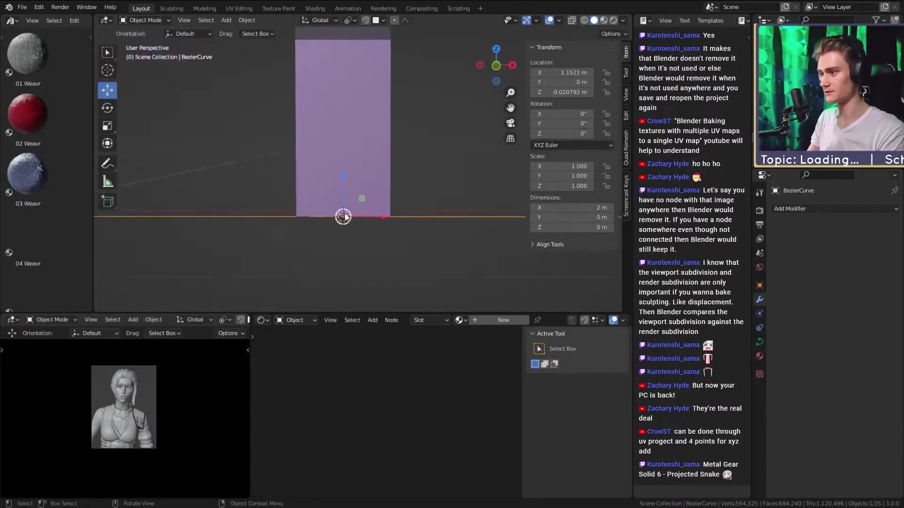
scroll(347, 216, "down", 3)
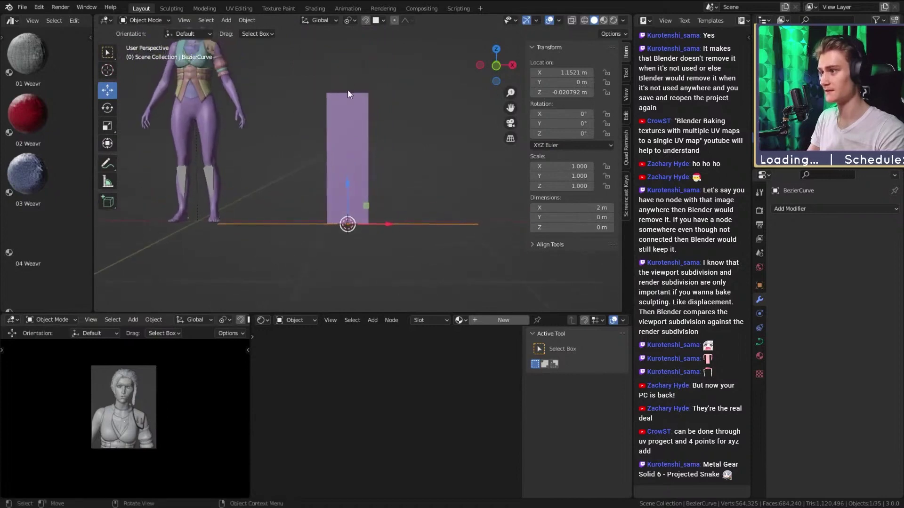
scroll(399, 184, "up", 2)
key("Tab")
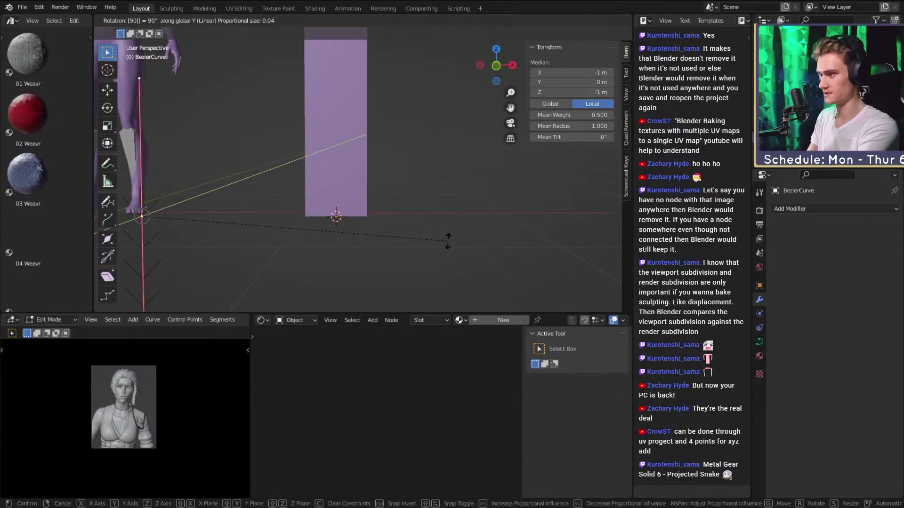
key("Return")
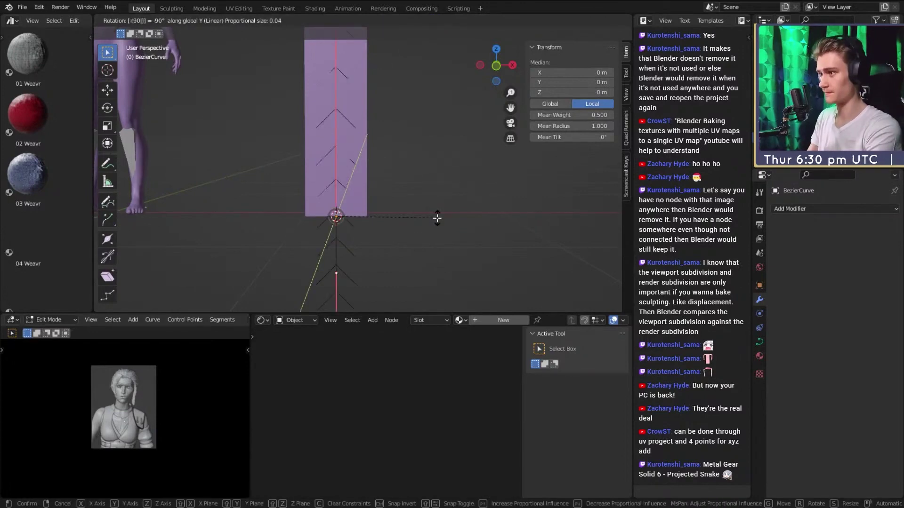
Scale the curve's points to about 1 m long and move them up along Z so the curve spans the plane's height
scroll(391, 181, "down", 3)
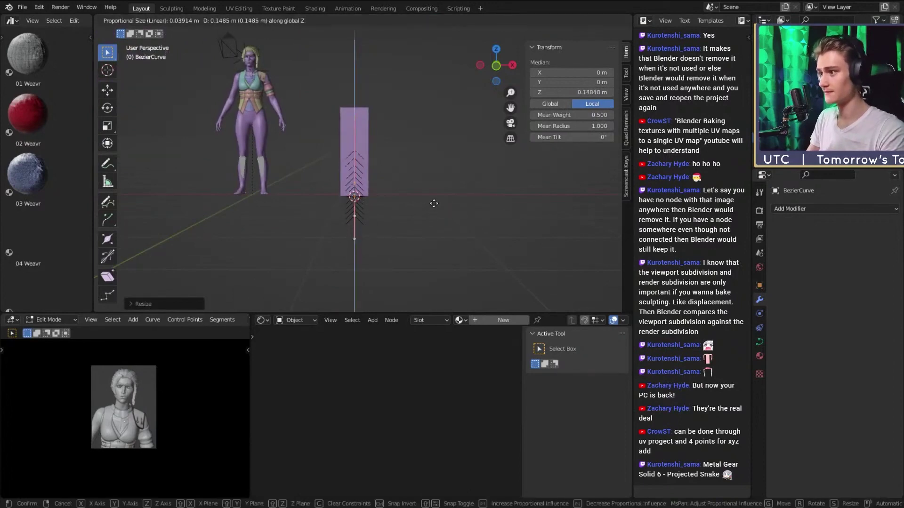
scroll(402, 182, "up", 4)
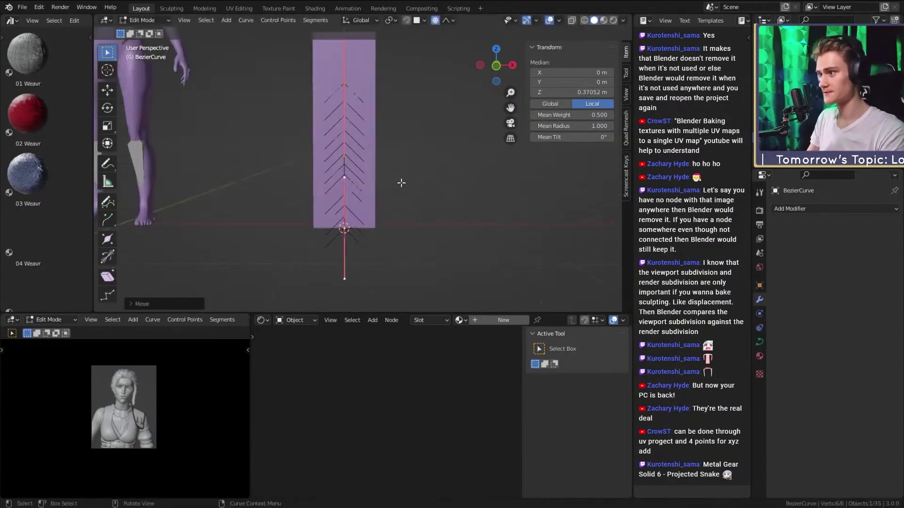
middle_click_drag(395, 141, 394, 209, "shift")
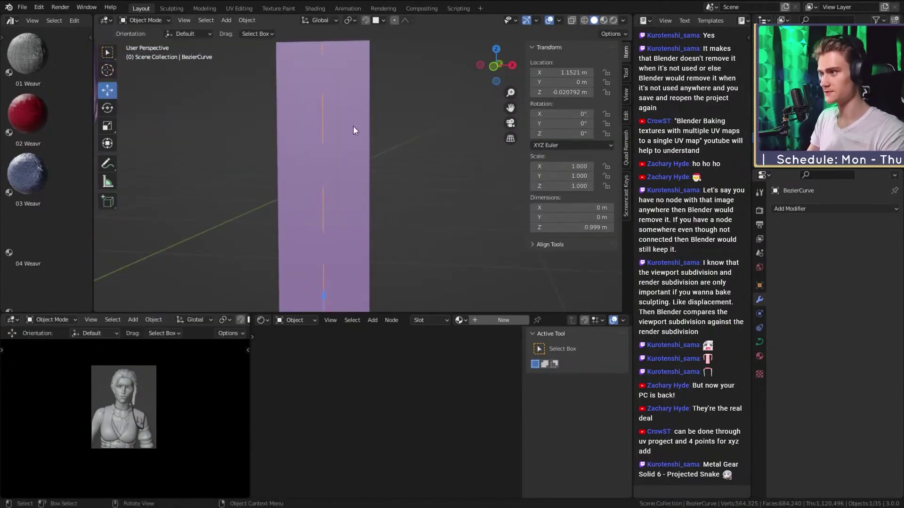
Add a Curve modifier to the tattoo plane with the Bezier curve as its curve object
left_click(353, 126)
middle_click_drag(360, 136, 401, 185)
scroll(390, 176, "down", 4)
left_click(809, 206)
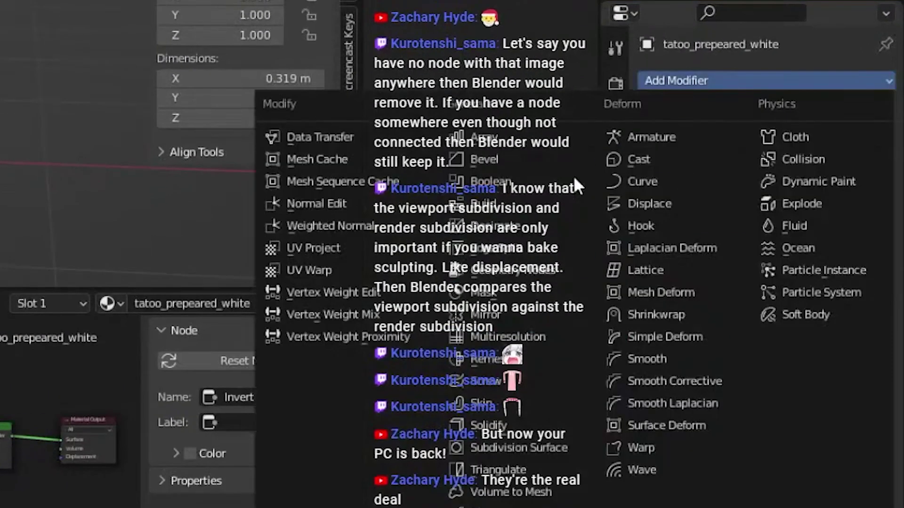
left_click(631, 181)
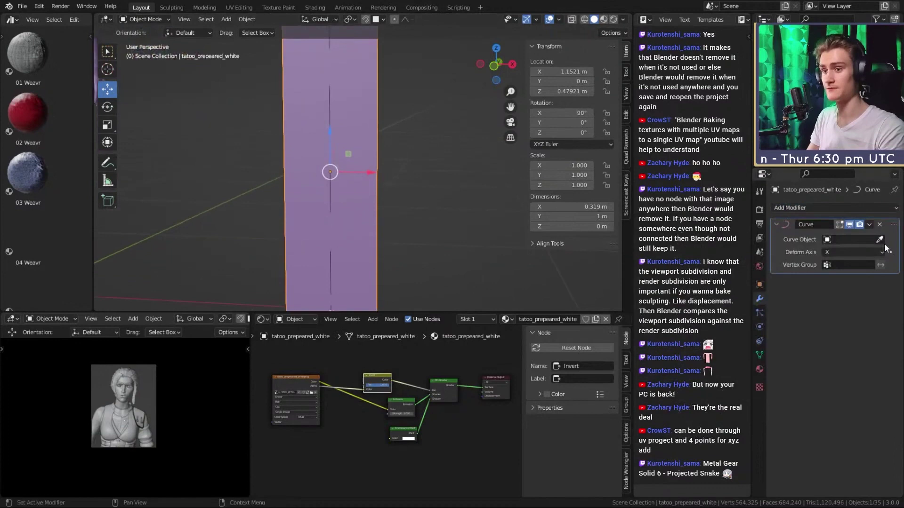
left_click(334, 197)
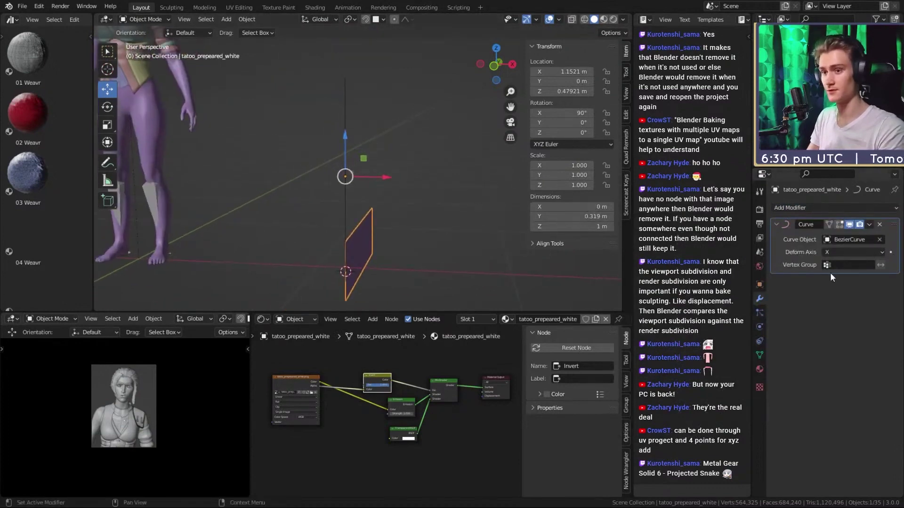
Set the Curve modifier's deform axis to Z
middle_click_drag(362, 215, 381, 213)
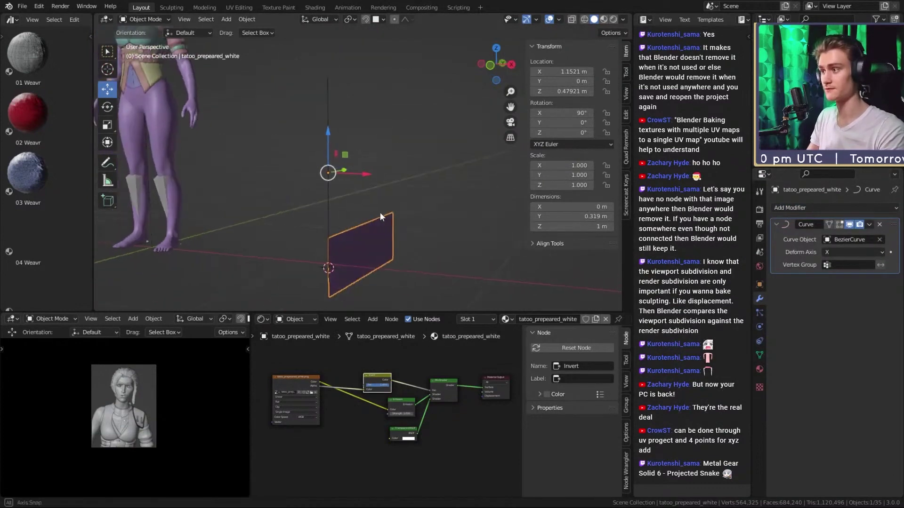
left_click(848, 252)
left_click(834, 286)
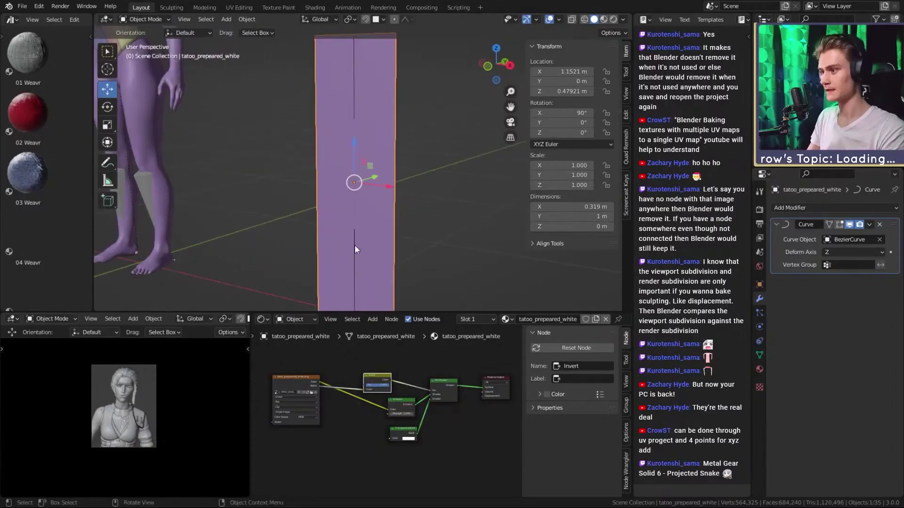
Test how the plane follows the curve by rotating the curve's top control point in Edit Mode
left_click(355, 246)
scroll(394, 246, "down", 4)
middle_click_drag(396, 246, 374, 239)
scroll(374, 238, "up", 2)
key("Tab")
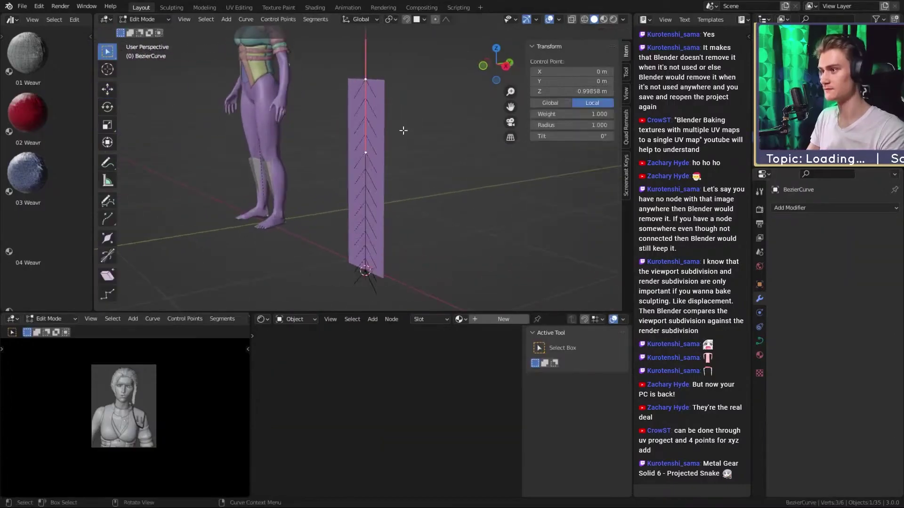
middle_click_drag(403, 130, 367, 85)
key("r")
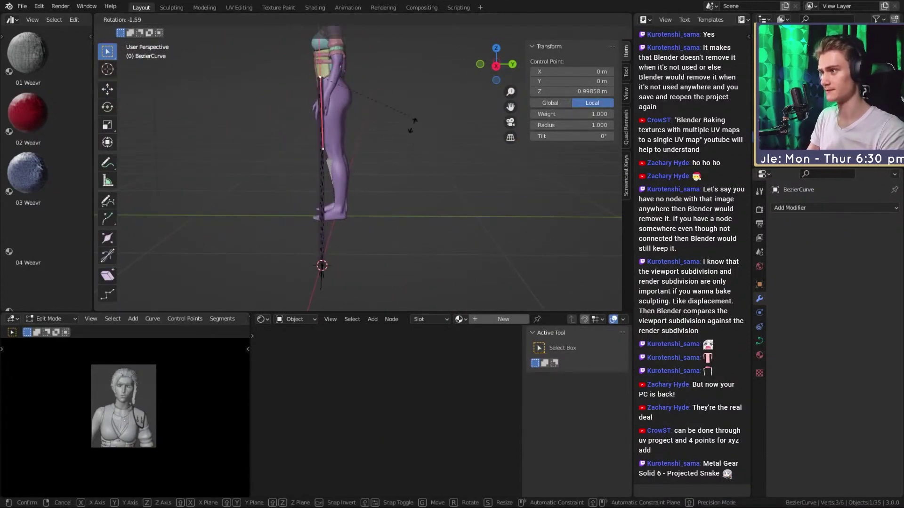
left_click(417, 139)
middle_click_drag(417, 139, 448, 192)
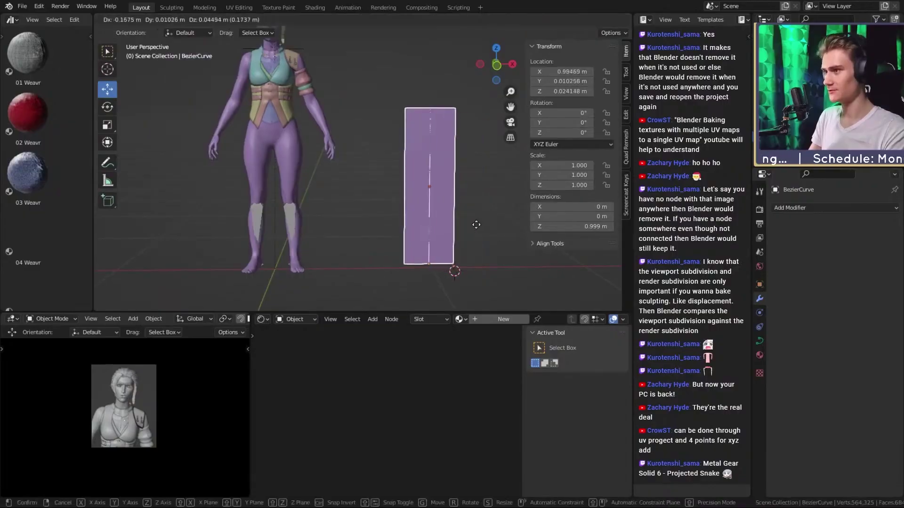
Move the tattoo plane and curve together beside the character's bare arm, to about X -0.26 m, Z 0.74 m
right_click(476, 224)
middle_click_drag(349, 132, 372, 138)
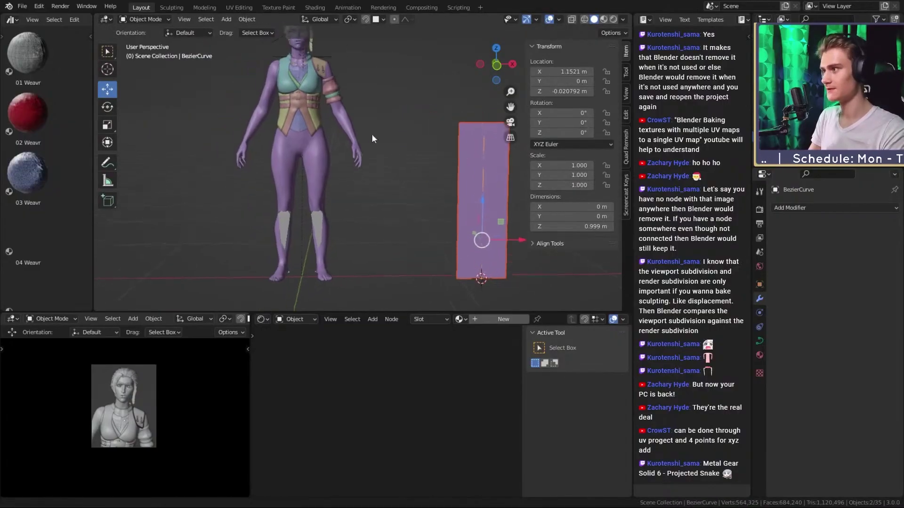
left_click_drag(473, 231, 298, 132)
scroll(361, 149, "up", 5)
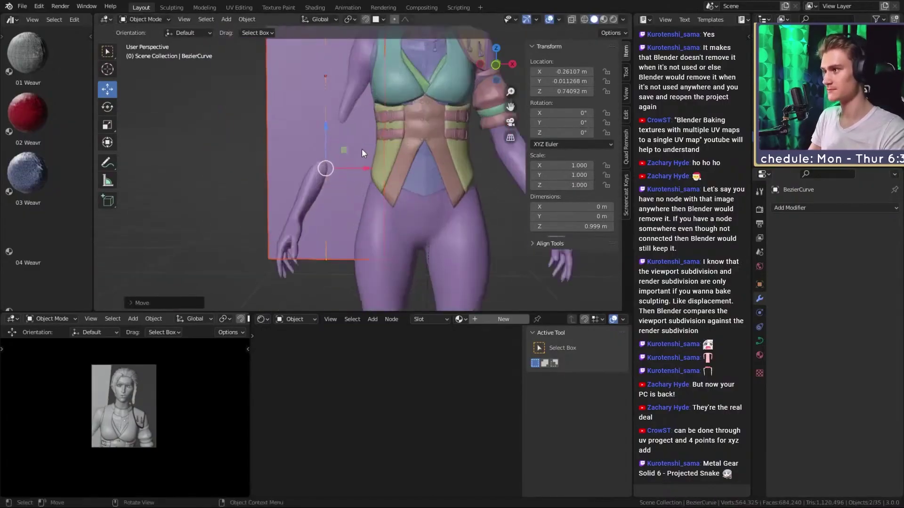
scroll(361, 148, "up", 2)
middle_click_drag(377, 187, 380, 158, "shift")
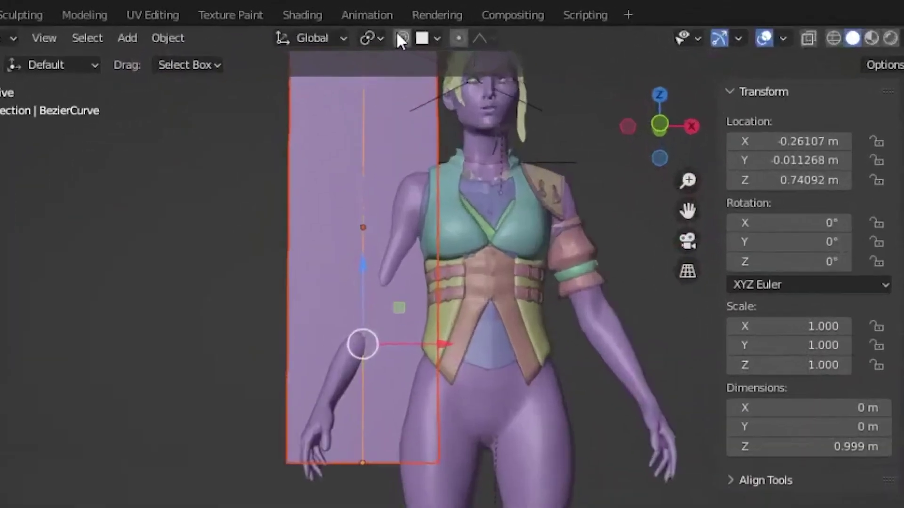
Enable snapping and move the tattoo plane and curve onto the bare upper arm, at about X -0.21 m, Z 1.18 m
left_click(365, 20)
middle_click_drag(437, 173, 439, 185, "shift")
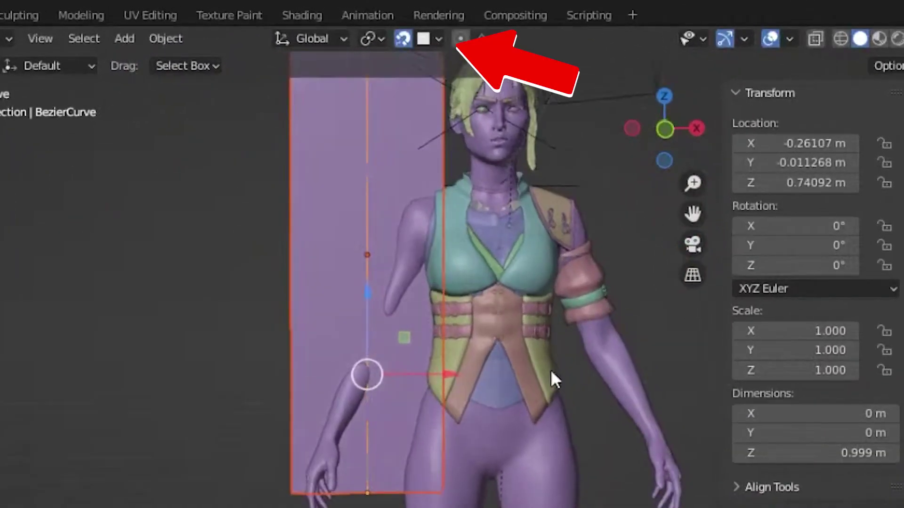
key("g")
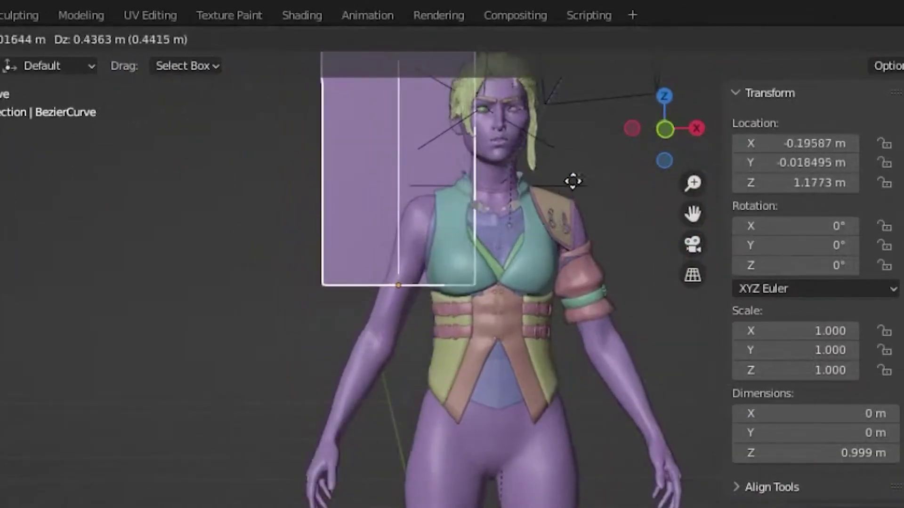
left_click(567, 181)
scroll(460, 287, "up", 6)
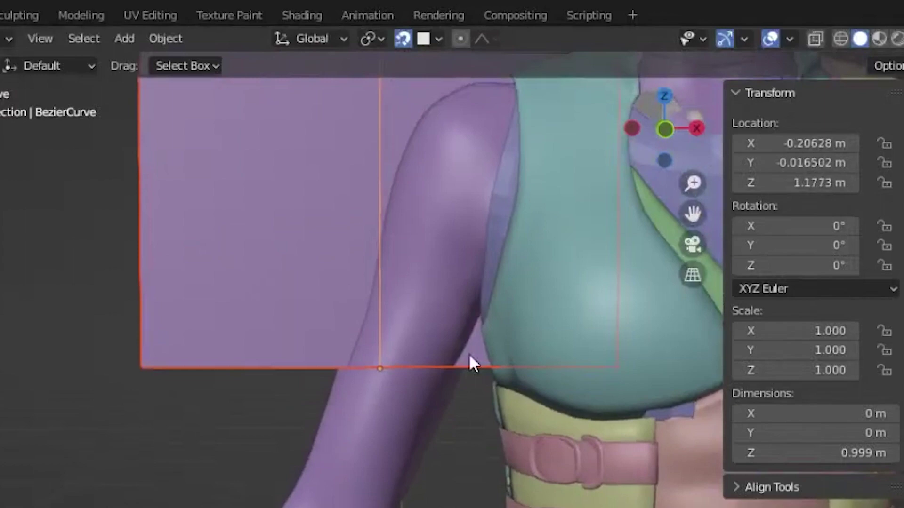
Switch the viewport to Material Preview and shift the tattoo plane and curve on the arm to about X -0.19 m, Z 1.18 m
key("z")
left_click(480, 451)
scroll(479, 442, "down", 5)
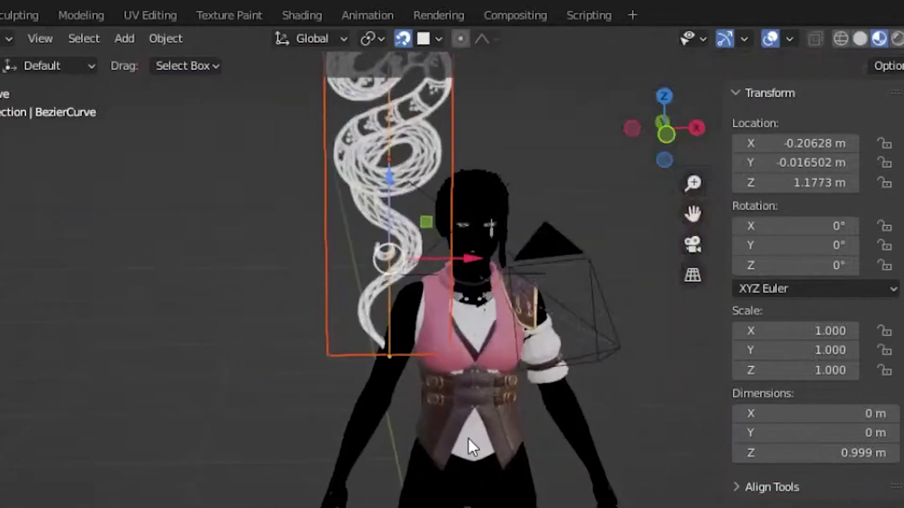
scroll(469, 436, "up", 4)
middle_click_drag(471, 423, 465, 387)
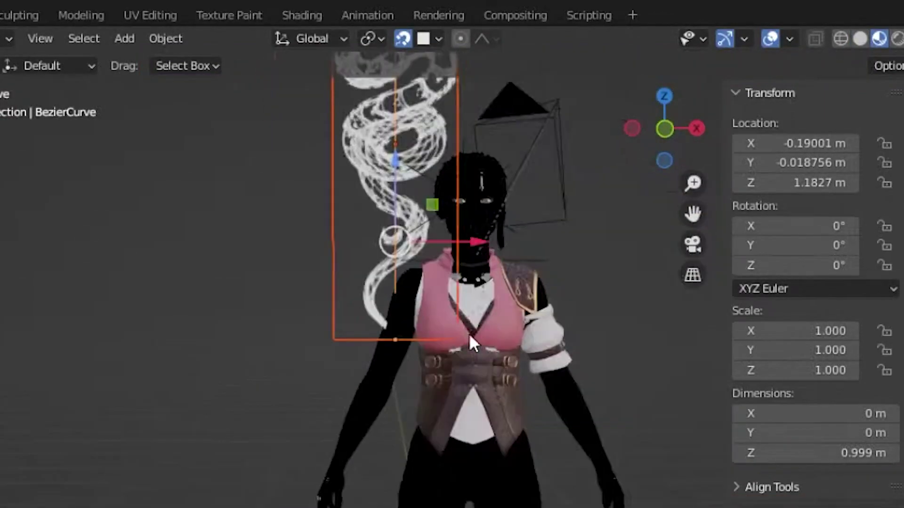
middle_click_drag(469, 334, 443, 416, "shift")
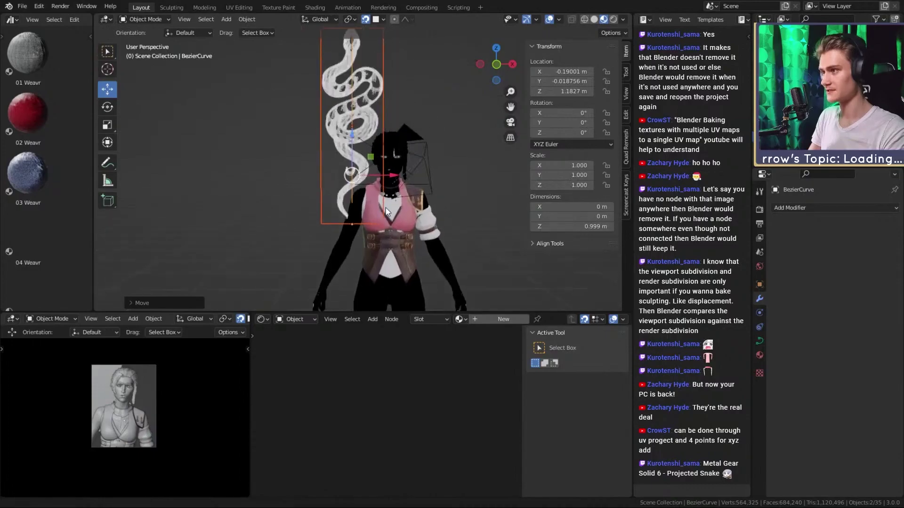
Scale the tattoo plane and curve down together to a scale of about 0.278
key("s")
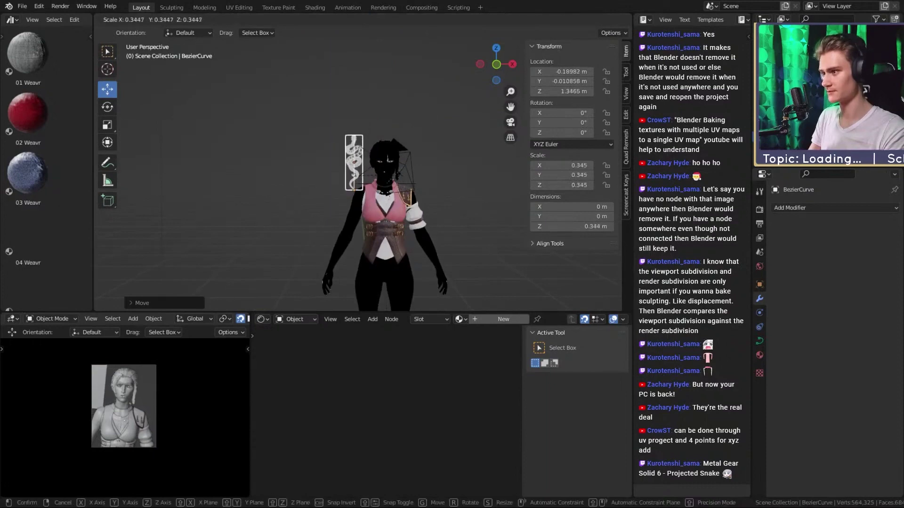
left_click(416, 178)
scroll(416, 178, "up", 5)
Turn off snapping, then move and rotate the curve's top control point beside the arm, to about X -0.35 m, Y 0.24 m, Z 0.19 m
left_click(356, 60)
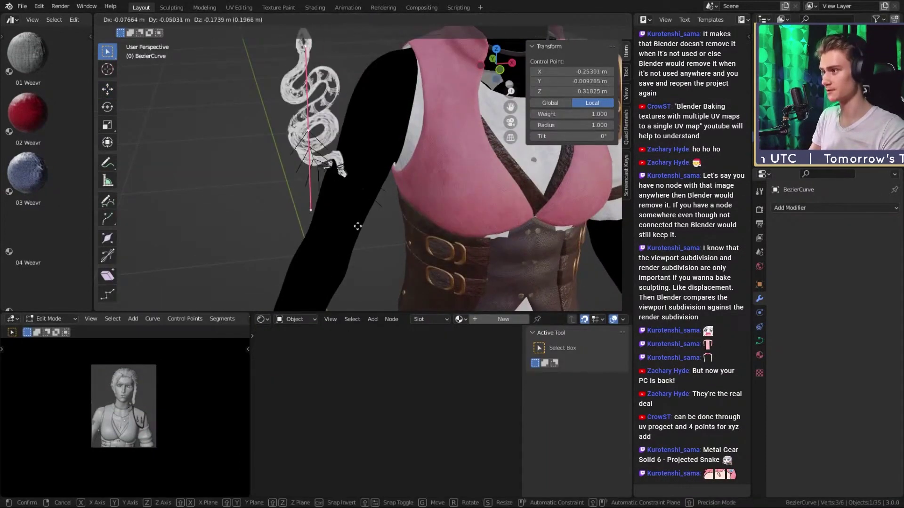
left_click(406, 228)
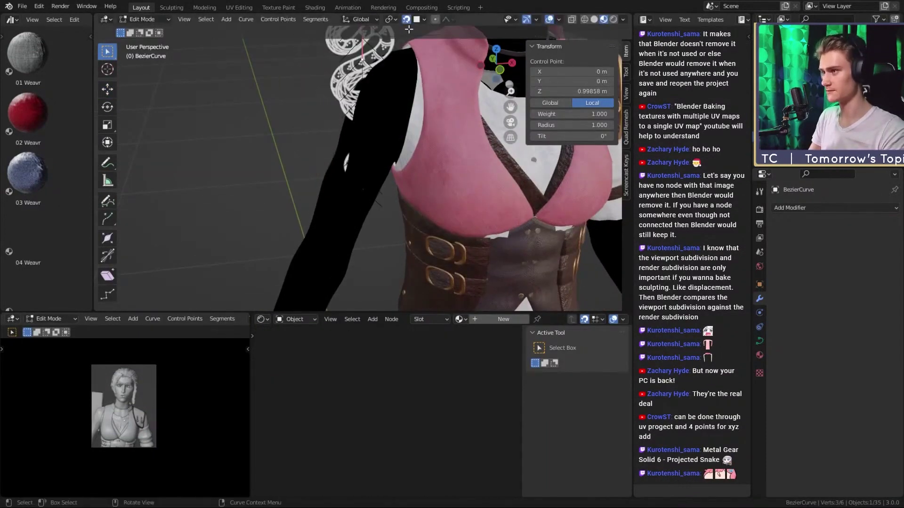
middle_click_drag(405, 228, 401, 177)
key("g")
left_click(452, 189)
middle_click_drag(401, 176, 391, 175)
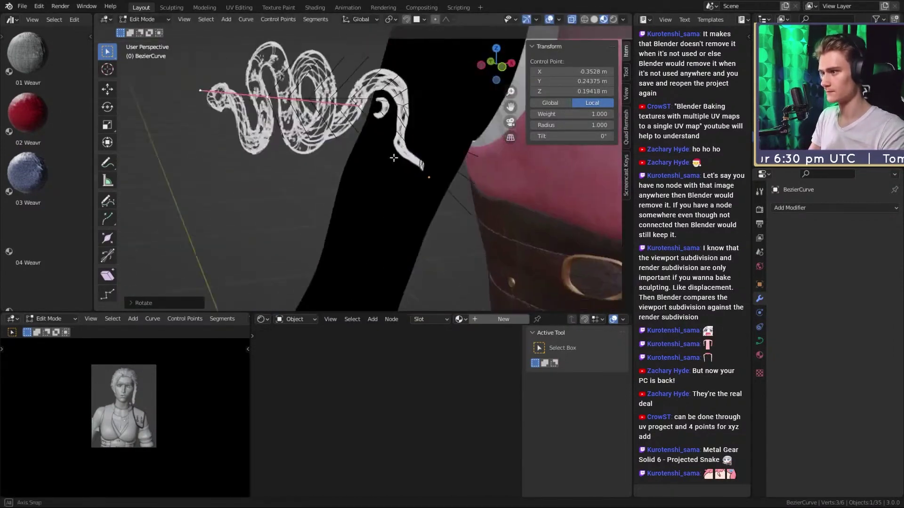
Move the curve's end point closer to the arm, to about X -0.20 m, Y 0.16 m, Z 0.16 m, and scale its handles
middle_click_drag(510, 281, 436, 135)
key("g")
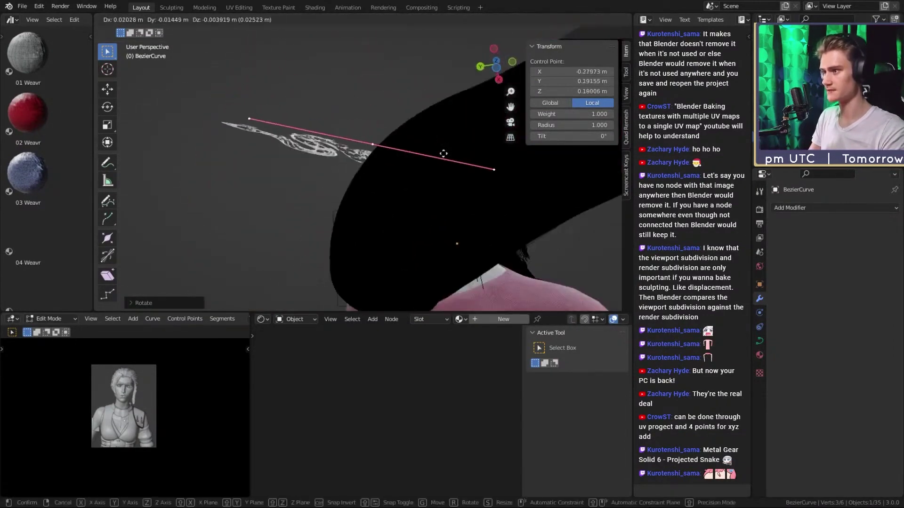
middle_click_drag(457, 181, 427, 244)
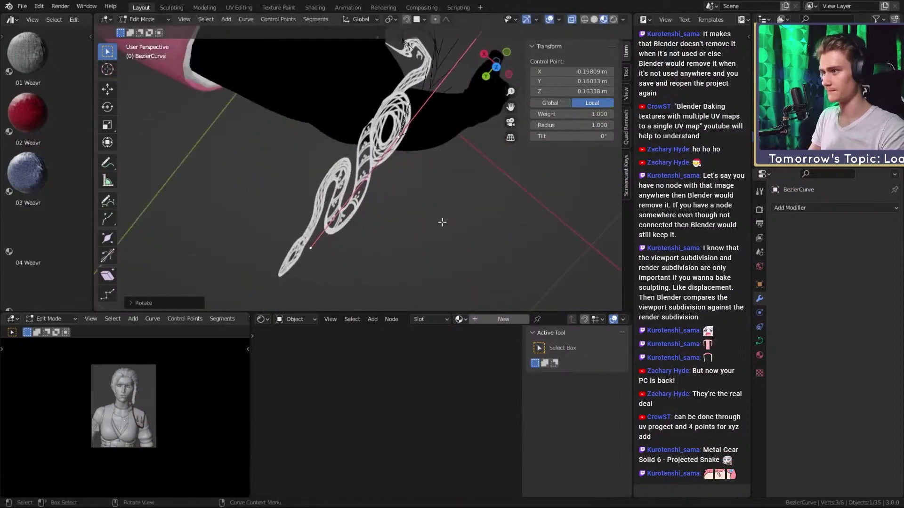
key("s")
middle_click_drag(442, 222, 486, 204)
Tilt the curve's points to lay the plane against the arm and move the end point to about X -0.23 m, Y 0.19 m, Z -0.12 m
left_click(452, 134)
key("g")
left_click(436, 172)
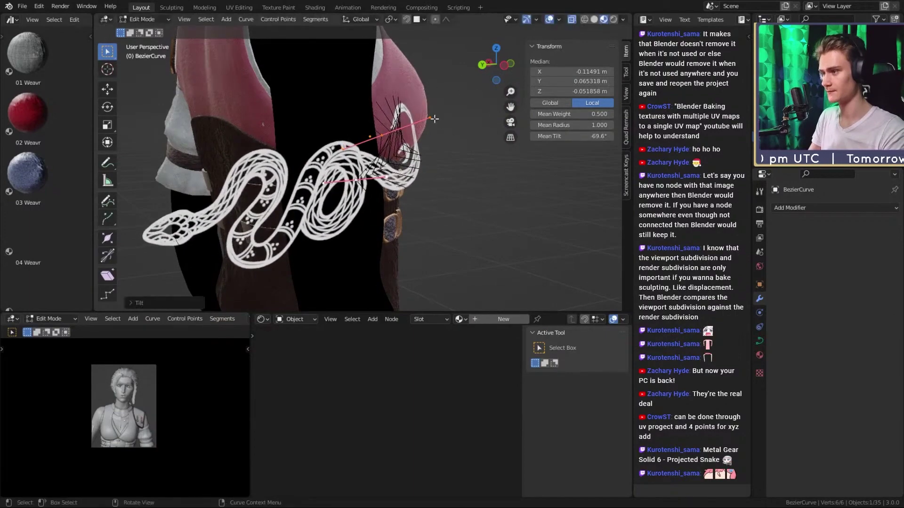
middle_click_drag(434, 119, 477, 187)
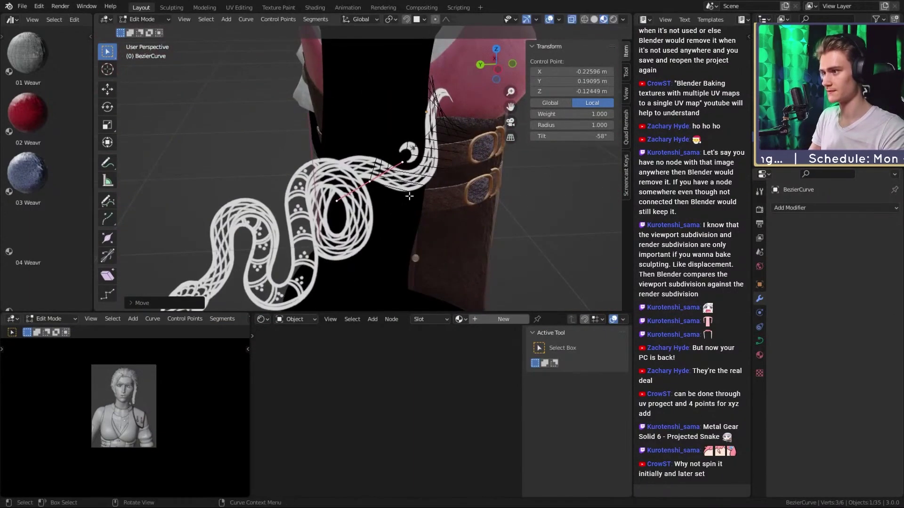
middle_click_drag(407, 196, 479, 249)
Extrude a new control point from the curve's end and move it around the back of the arm
key("e")
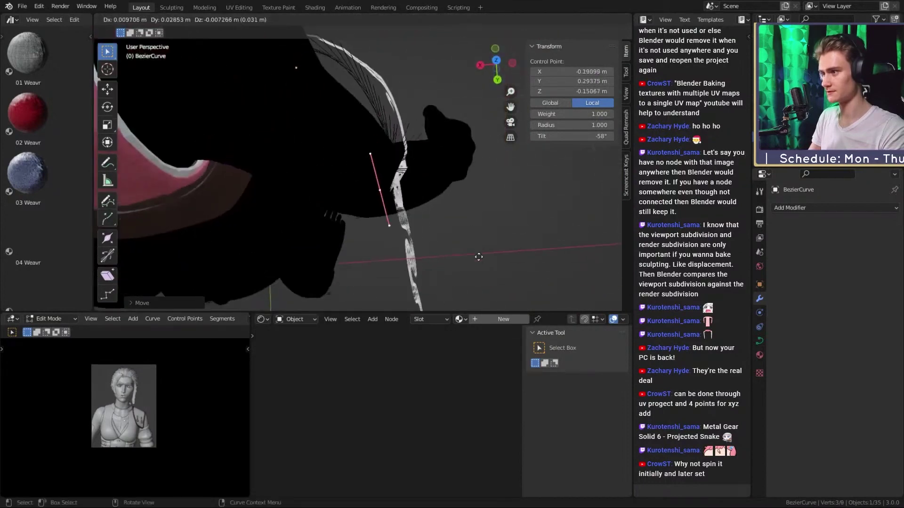
middle_click_drag(439, 297, 479, 155)
key("g")
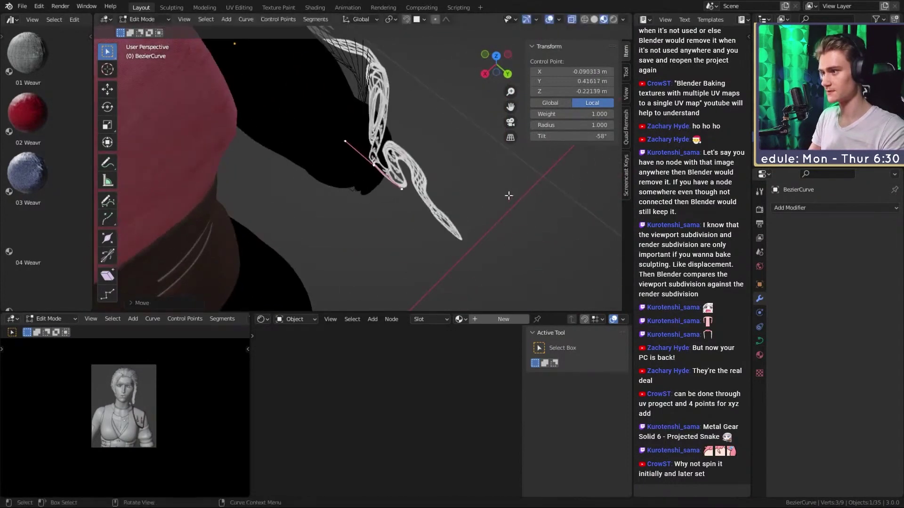
middle_click_drag(508, 195, 458, 143)
key("g")
middle_click_drag(458, 178, 393, 230)
Extrude another control point, then rotate and move it to continue the spiral around the arm
key("e")
key("r")
left_click(383, 259)
key("g")
Extrude one more control point, position it along the forearm, and leave the curve's Edit Mode
key("e")
left_click(438, 199)
key("g")
key("g")
key("Tab")
Select the whole tattoo plane mesh with its bottom middle vertex active and set the transform pivot point to Active Element
left_click(394, 160)
scroll(399, 177, "down", 4)
key("Tab")
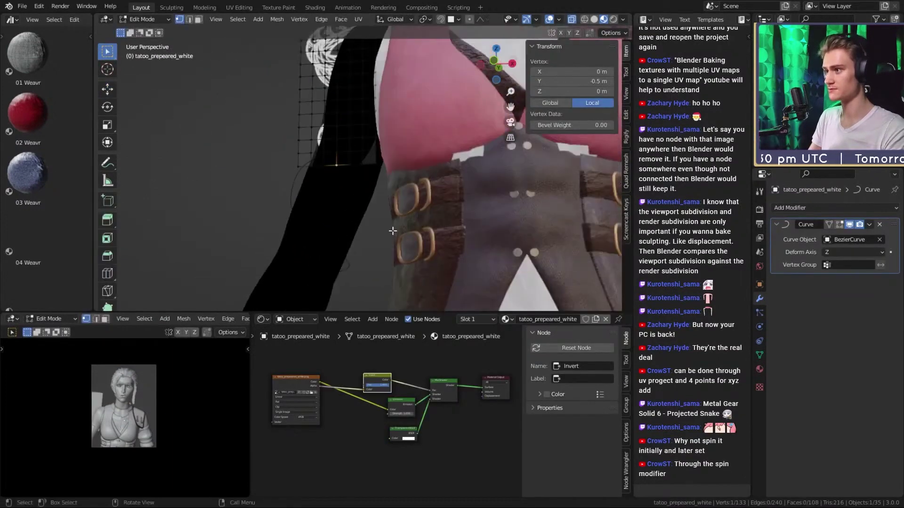
scroll(394, 228, "down", 3)
scroll(406, 154, "up", 3)
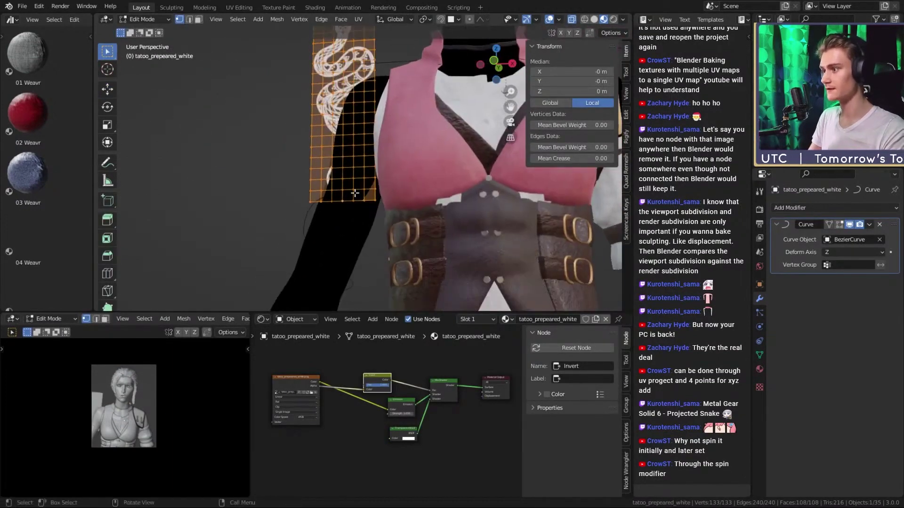
scroll(354, 193, "up", 4)
scroll(327, 135, "down", 4)
middle_click_drag(330, 81, 360, 197, "shift")
scroll(356, 124, "up", 4)
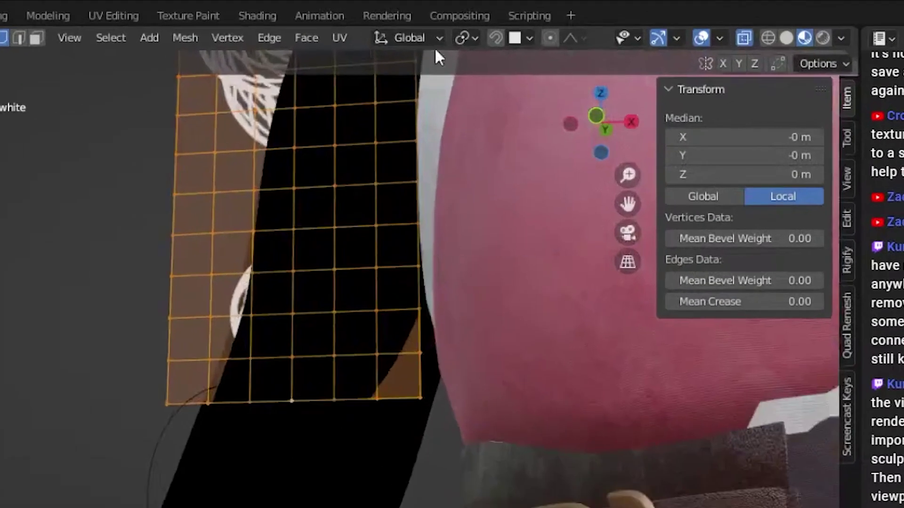
left_click(426, 20)
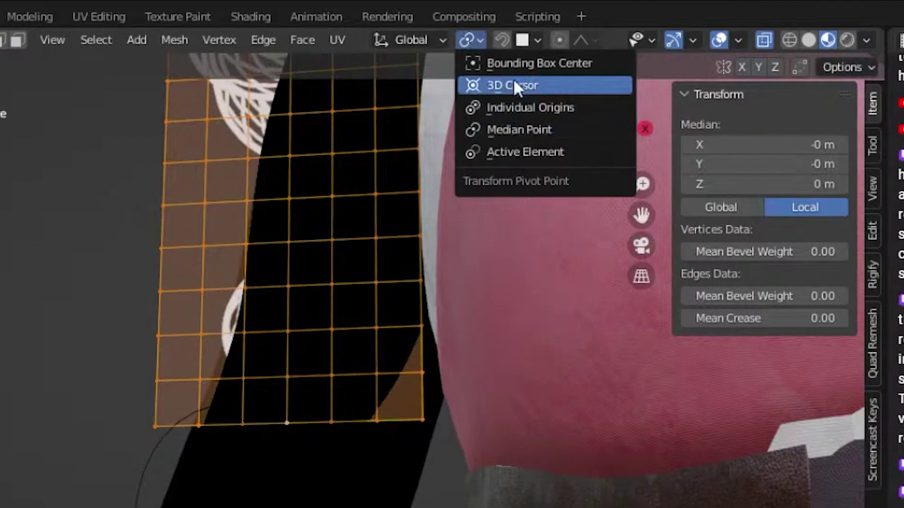
left_click(503, 152)
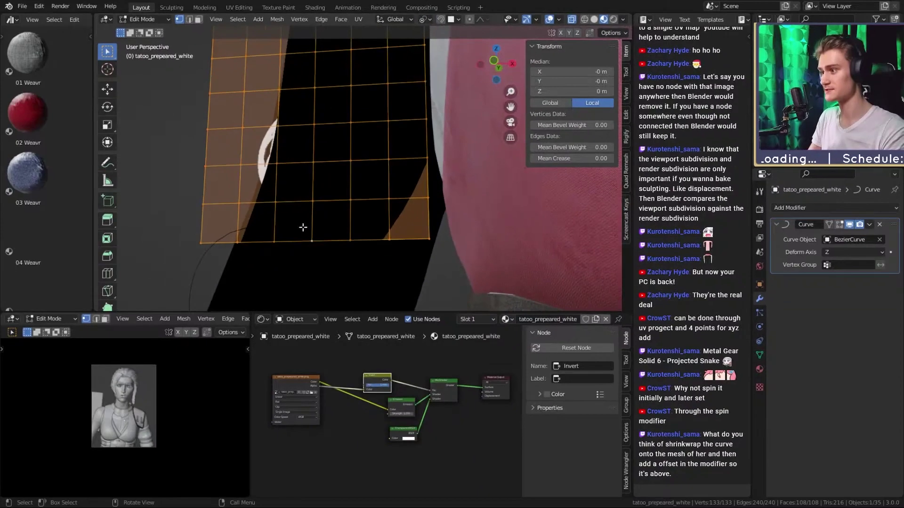
Stretch the tattoo plane's mesh along its local Y axis from the bottom vertex so the snake extends further along the curve
scroll(412, 471, "down", 4)
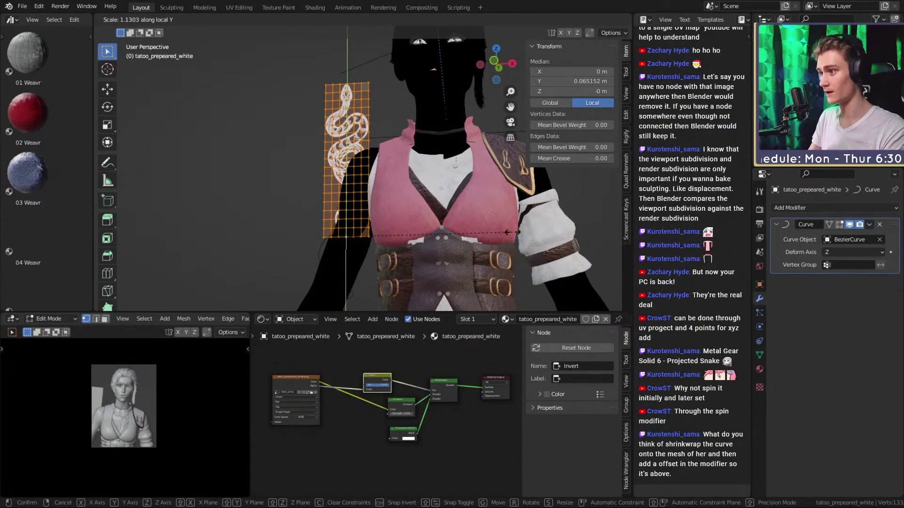
key("Tab")
scroll(452, 241, "down", 2)
scroll(391, 250, "up", 2)
middle_click_drag(392, 249, 371, 217, "shift")
scroll(414, 182, "up", 4)
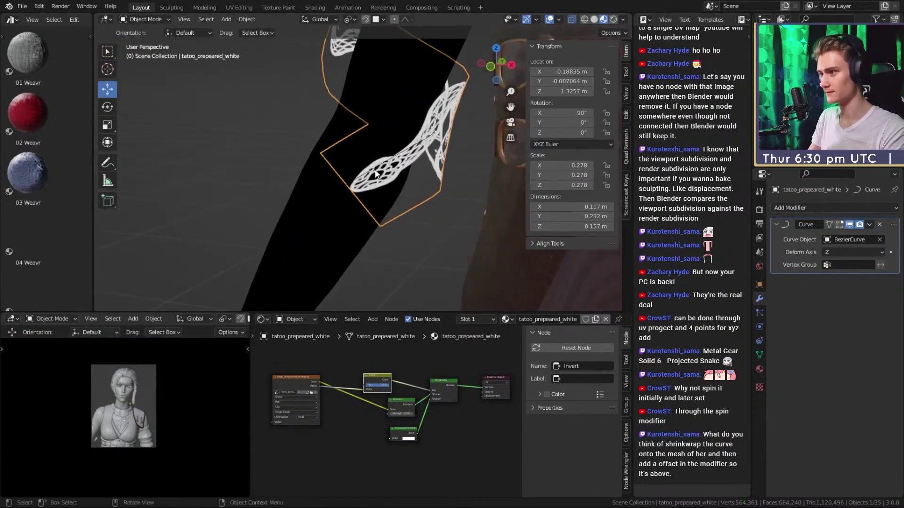
scroll(408, 194, "down", 6)
key("Tab")
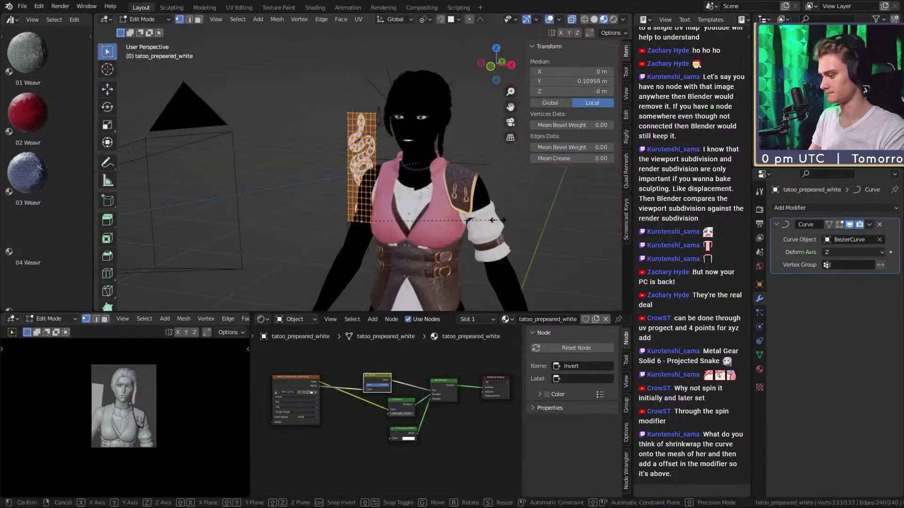
left_click(497, 221)
key("Tab")
Rotate, tilt and move a curve control point in Edit Mode so the plane sits closer around the arm
key("Tab")
scroll(400, 200, "up", 6)
key("r")
left_click(402, 200)
mouse_move(401, 199)
middle_mouse_down()
mouse_move(422, 200)
mouse_move(391, 220)
mouse_move(383, 207)
mouse_move(437, 202)
mouse_move(323, 197)
mouse_move(396, 206)
mouse_move(362, 207)
mouse_move(410, 203)
mouse_move(394, 197)
mouse_move(367, 213)
mouse_move(375, 214)
mouse_move(374, 176)
mouse_move(378, 184)
middle_mouse_up()
key("ctrl+t")
left_click(391, 219)
key("g")
left_click(372, 211)
left_click(403, 210)
Tilt the curve's first control point on the upper arm to about -51° and return to Object Mode
scroll(363, 219, "up", 2)
left_click(362, 167)
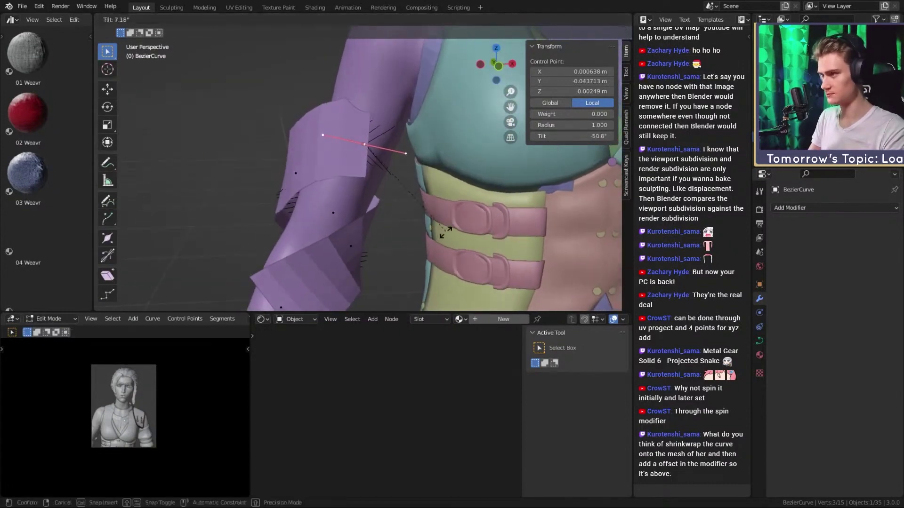
left_click(444, 231)
middle_click_drag(444, 232, 463, 198)
left_click(436, 218)
left_click(330, 156)
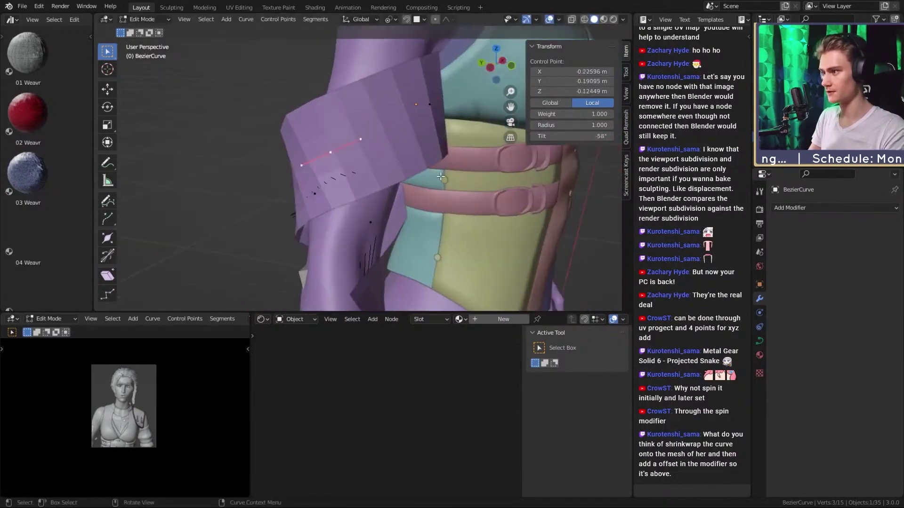
middle_click_drag(332, 158, 346, 163)
key("Tab")
Add a Shrinkwrap modifier to the tattoo plane with Body as the target and an offset of 0.01 m
left_click(358, 171)
middle_click_drag(410, 175, 388, 220)
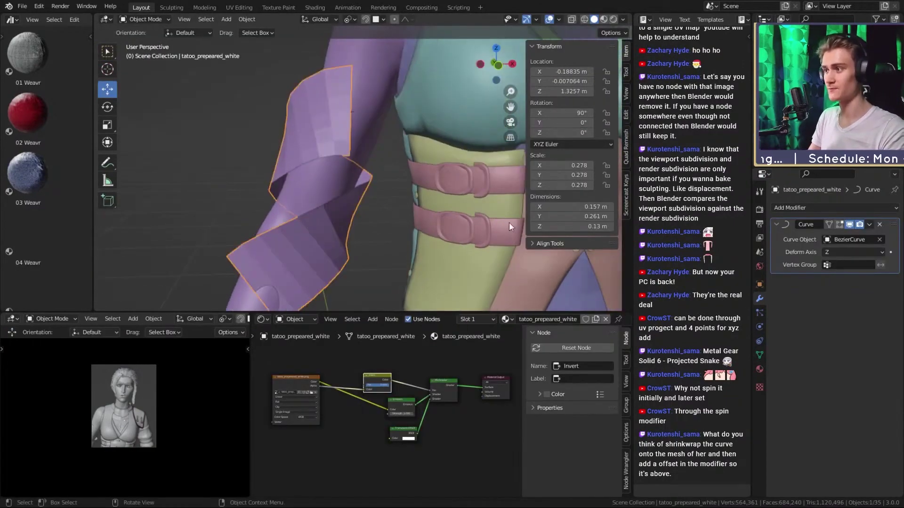
left_click(799, 208)
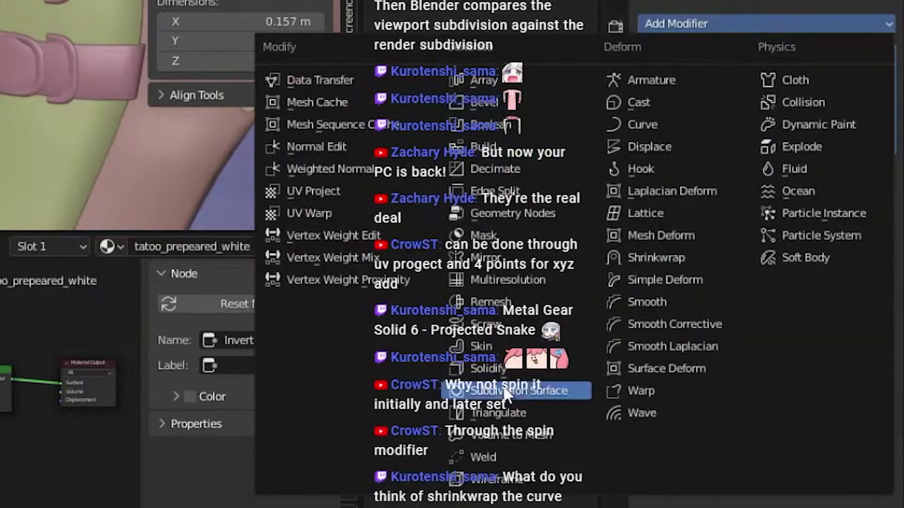
left_click(656, 258)
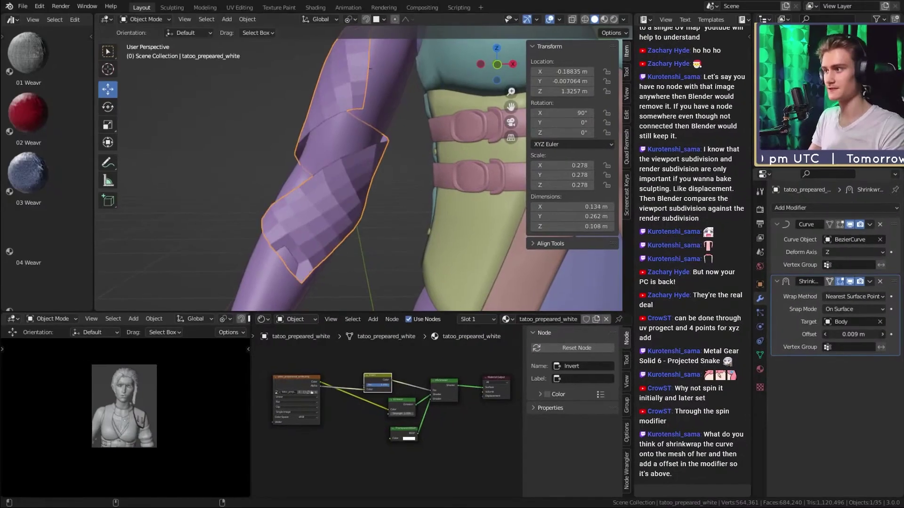
left_click(340, 240)
scroll(367, 246, "down", 5)
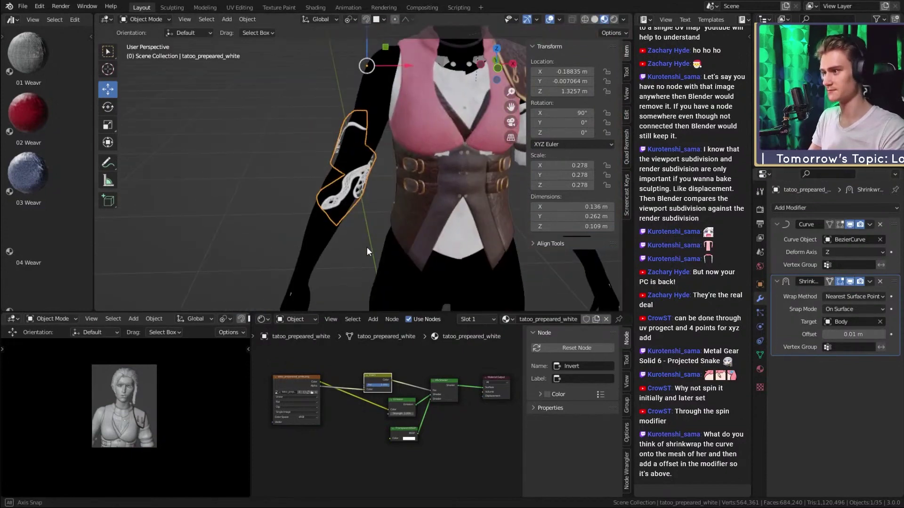
scroll(366, 247, "up", 5)
scroll(399, 241, "up", 3)
middle_click_drag(399, 241, 472, 207)
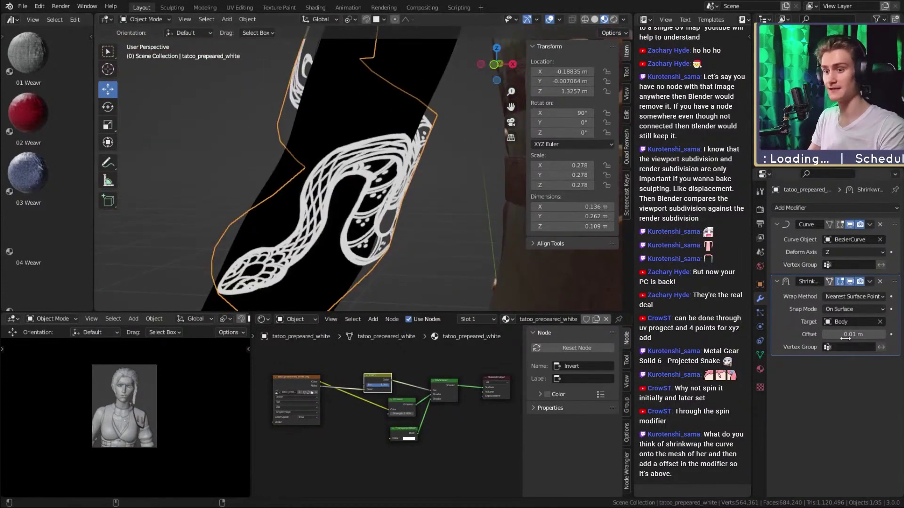
Reduce the Shrinkwrap offset to 0.005 m
left_click_drag(853, 334, 847, 334)
scroll(400, 218, "down", 4)
middle_click_drag(399, 219, 383, 195)
scroll(419, 203, "up", 4)
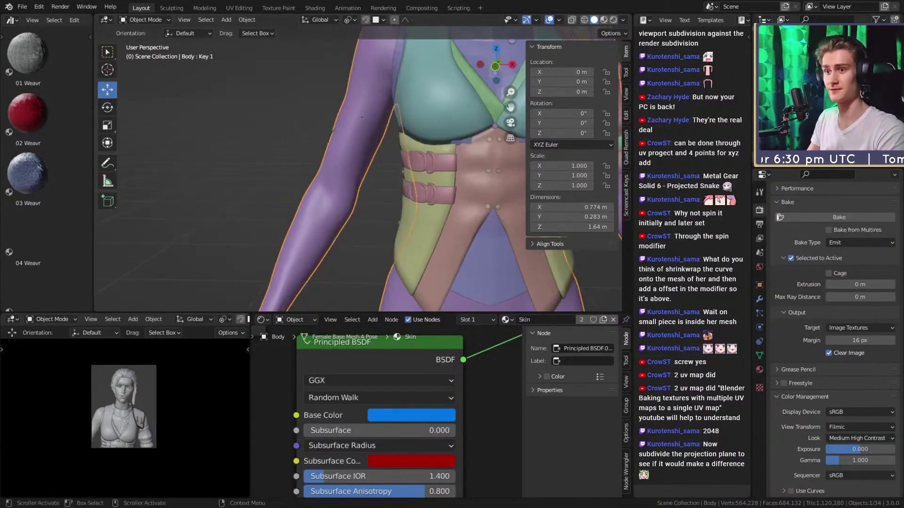
Unhide the tattoo plane, select it on the arm and switch its Edit Mode
left_click(887, 118)
left_click(343, 201)
scroll(373, 223, "up", 2)
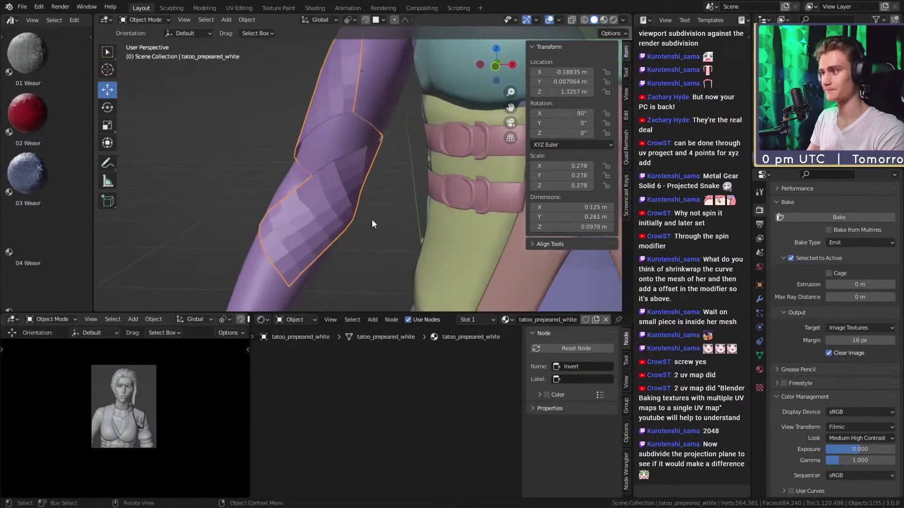
key("Tab")
middle_click_drag(405, 220, 443, 141)
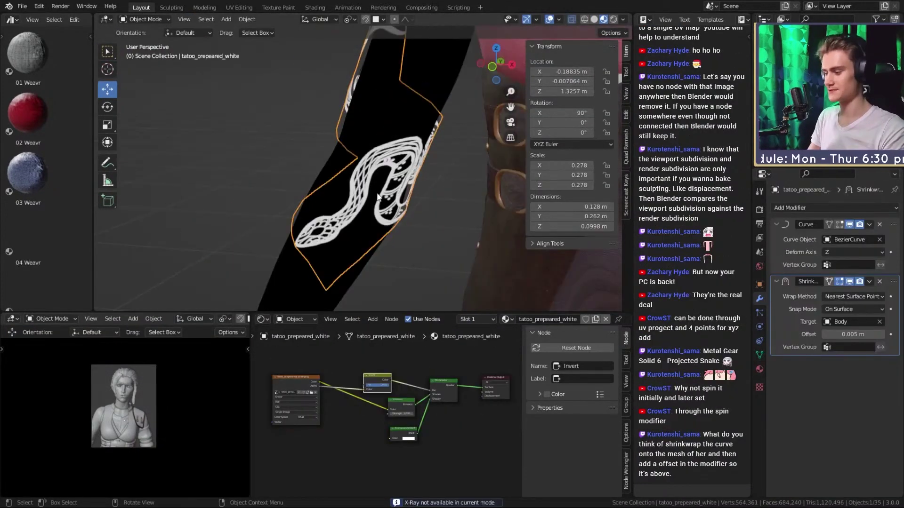
Examine the shrinkwrapped tattoo plane on the forearm in Solid and Material Preview shading for areas sinking into the body mesh
left_click(440, 196)
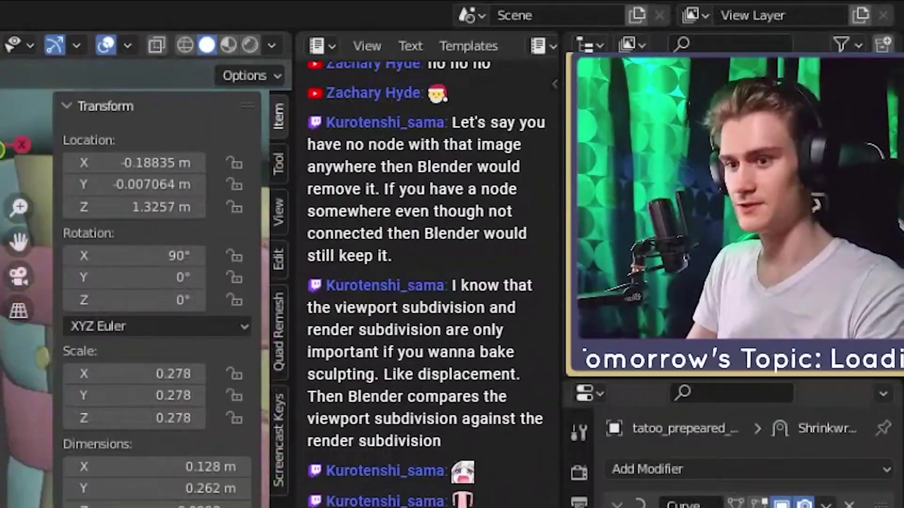
scroll(26, 282, "up", 3)
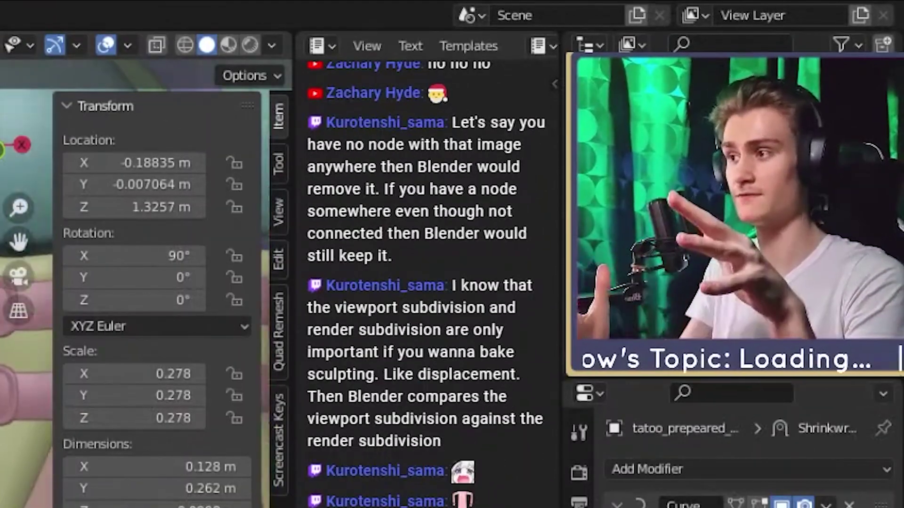
key("z")
left_click(146, 441)
scroll(369, 258, "up", 3)
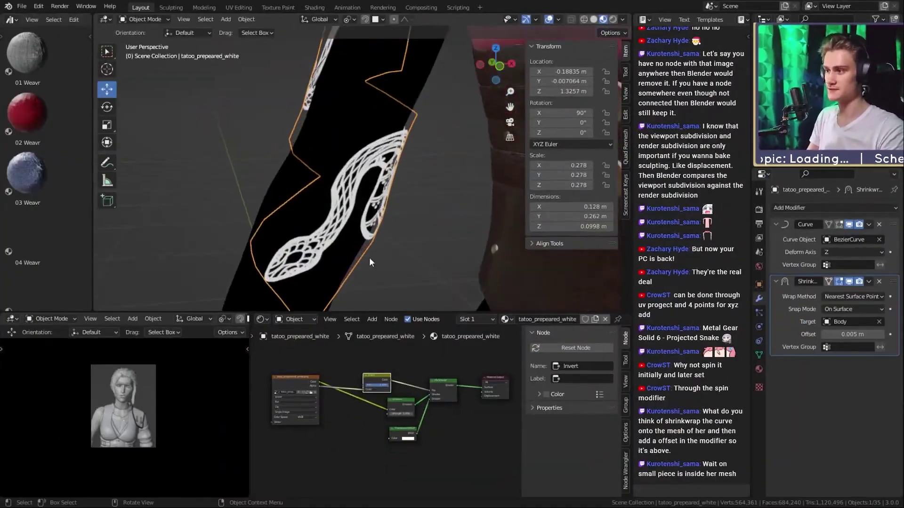
mouse_move(369, 258)
middle_mouse_down()
mouse_move(360, 207)
mouse_move(383, 227)
mouse_move(324, 205)
mouse_move(326, 179)
middle_mouse_up()
key("z")
left_click(464, 209)
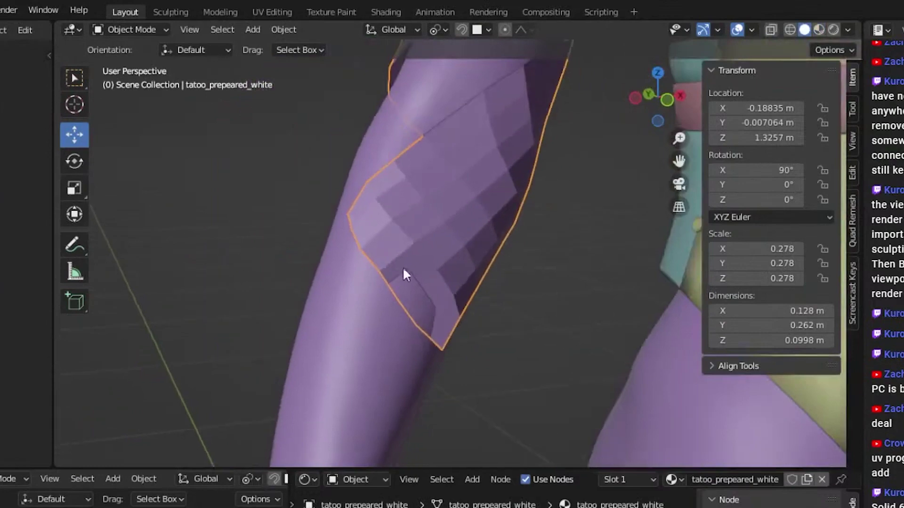
middle_click_drag(402, 266, 501, 292)
key("alt+z")
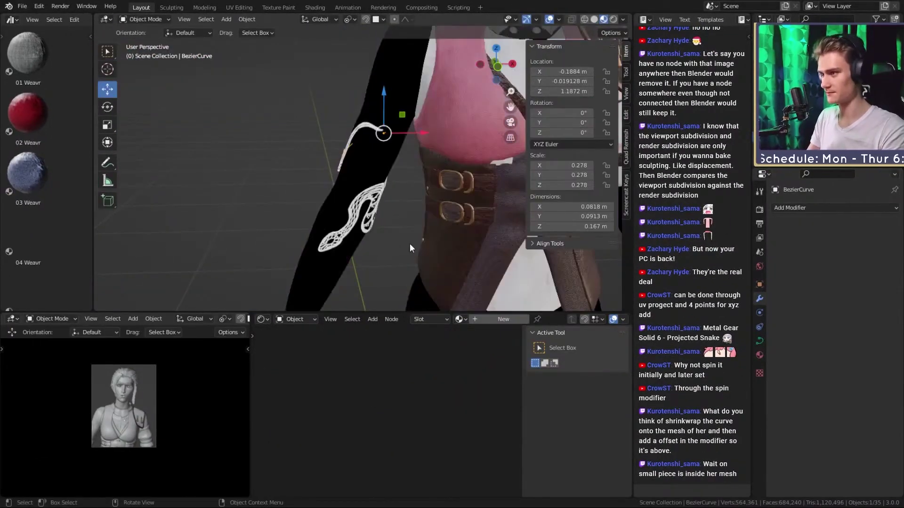
Select the tattoo plane and apply its Curve modifier, leaving only the Shrinkwrap modifier
middle_click_drag(409, 244, 403, 208)
left_click(383, 183)
left_click(780, 243)
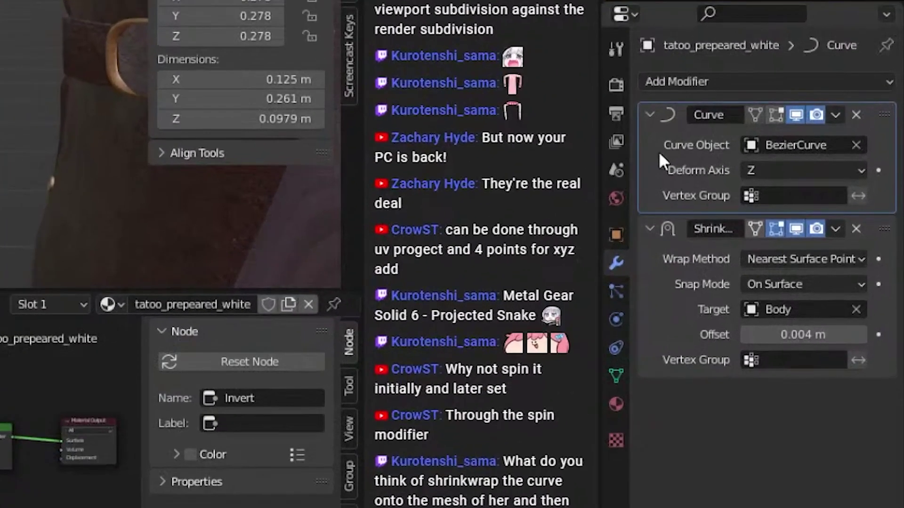
key("ctrl+x")
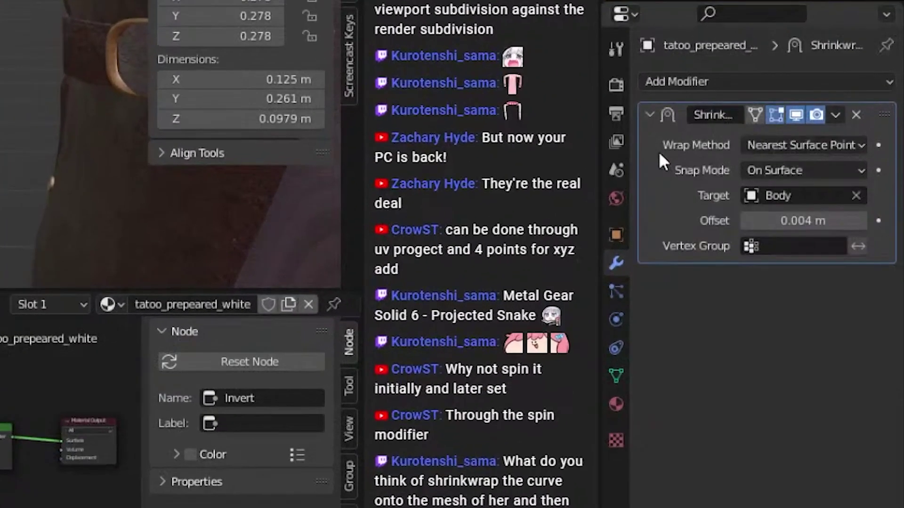
Apply the tattoo plane's remaining Shrinkwrap modifier, then select the Body mesh
key("ctrl+x")
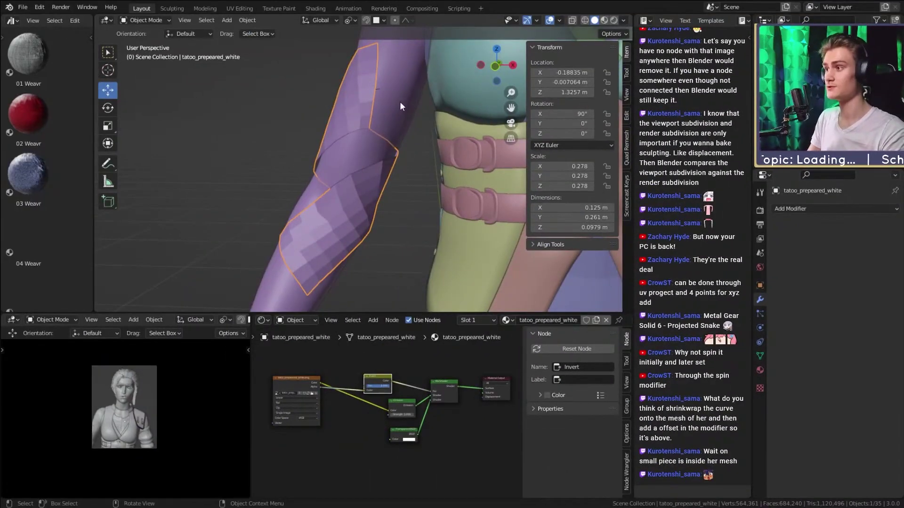
left_click(400, 103)
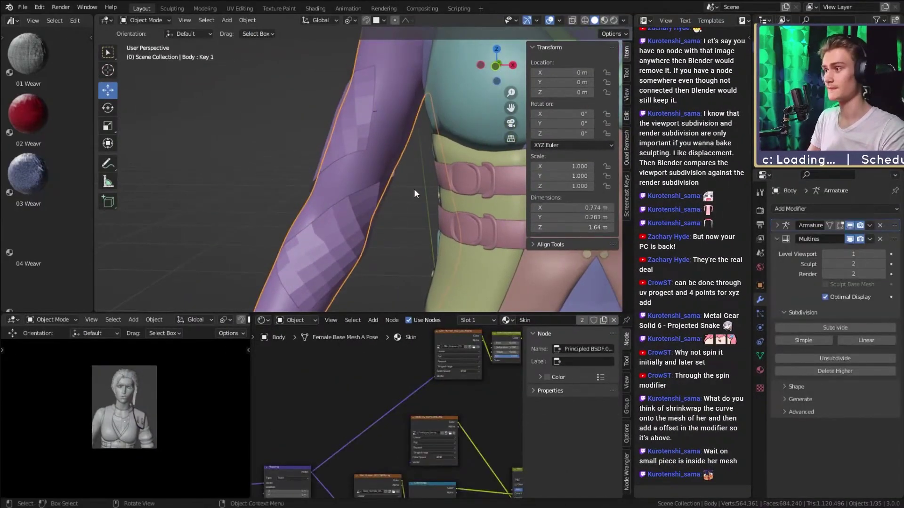
scroll(26, 282, "up", 5)
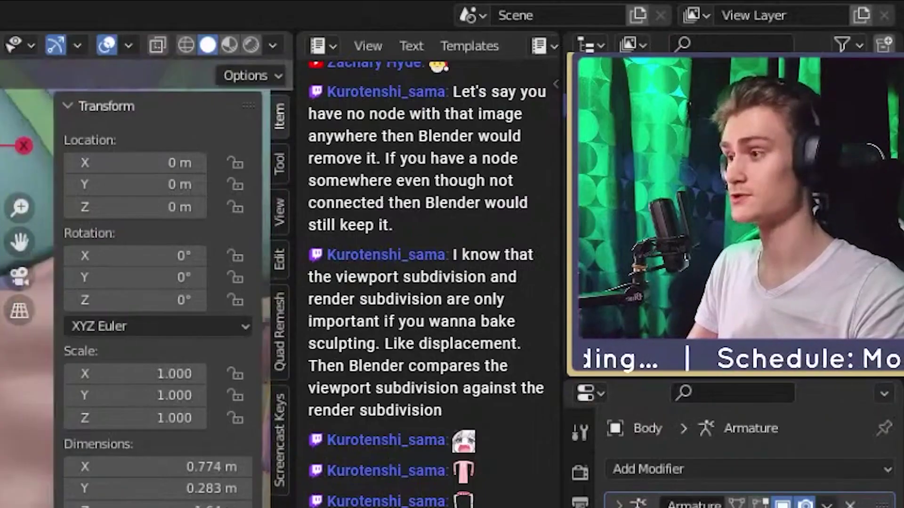
scroll(27, 282, "down", 5)
scroll(27, 282, "up", 5)
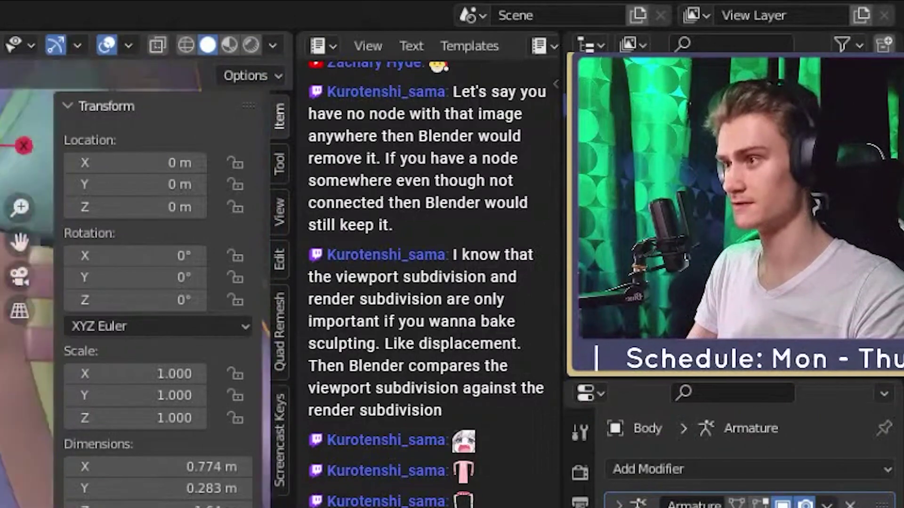
scroll(27, 283, "down", 5)
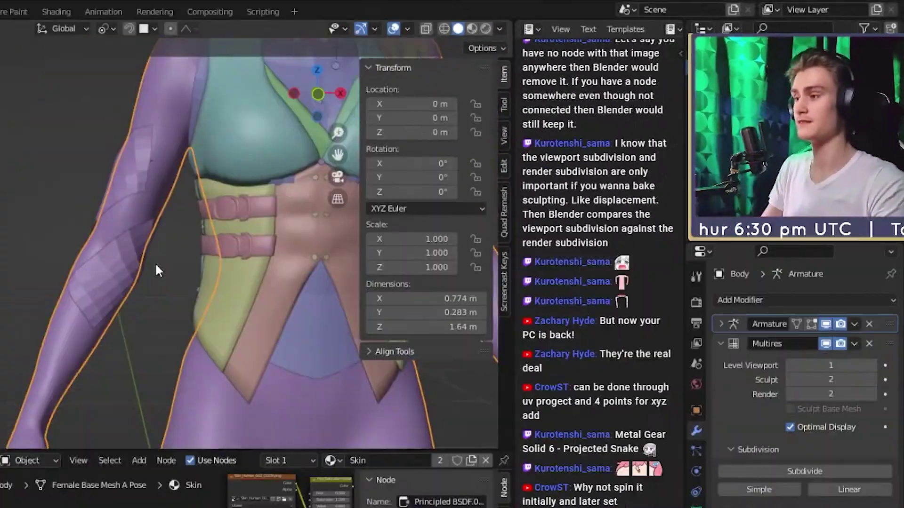
Add an Image Texture node to the Body's Skin material, placing it above the final Mix Shader
left_click(359, 175)
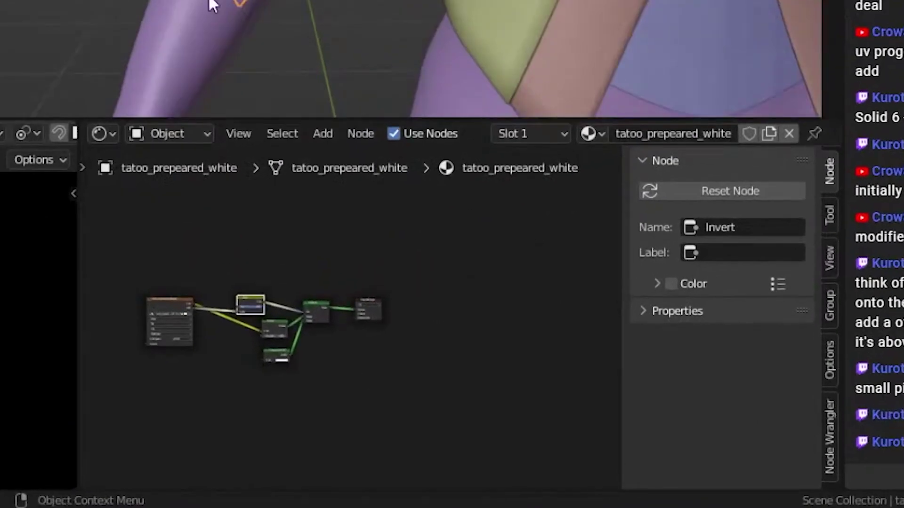
left_click(316, 255)
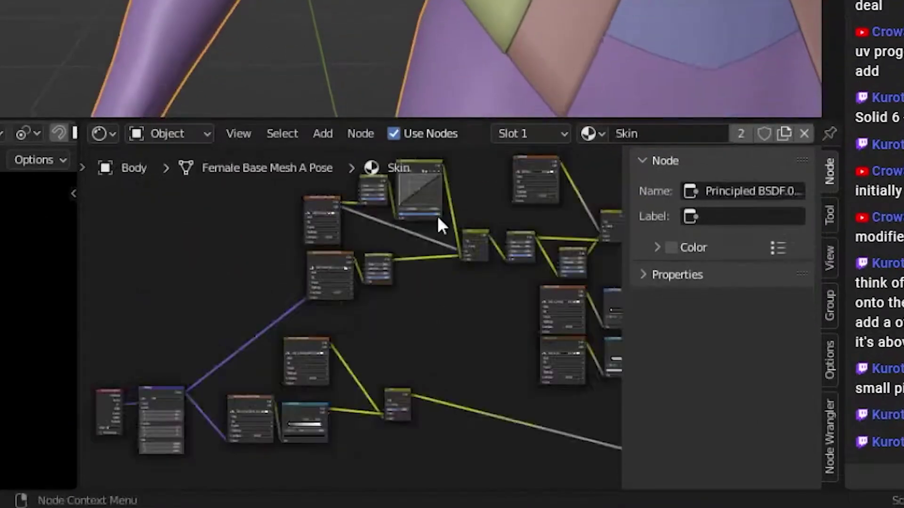
scroll(484, 339, "up", 8)
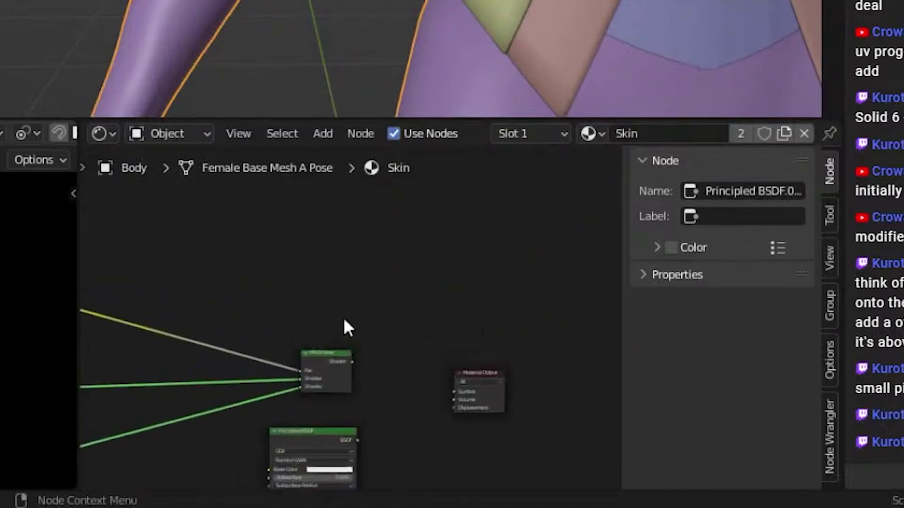
key("shift+a")
mouse_move(250, 362)
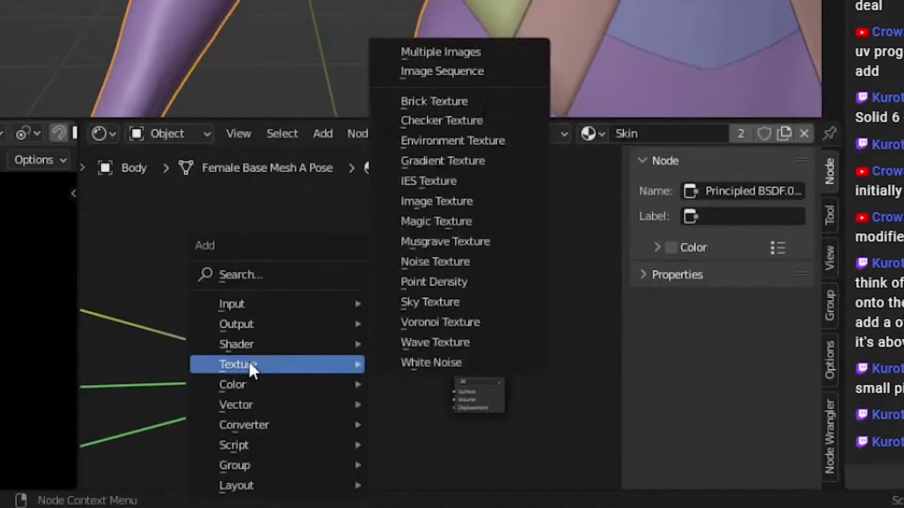
left_click(446, 203)
left_click(283, 249)
scroll(302, 268, "up", 10)
Create a new 2048 × 2048 px, 32-bit Float blank image named tattoo_ultimate_snake in the Image Texture node
left_click(270, 305)
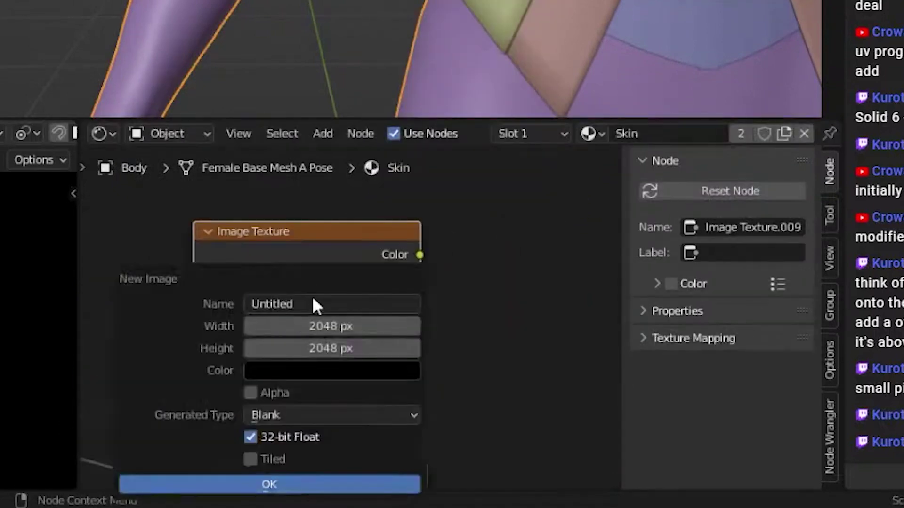
left_click(313, 297)
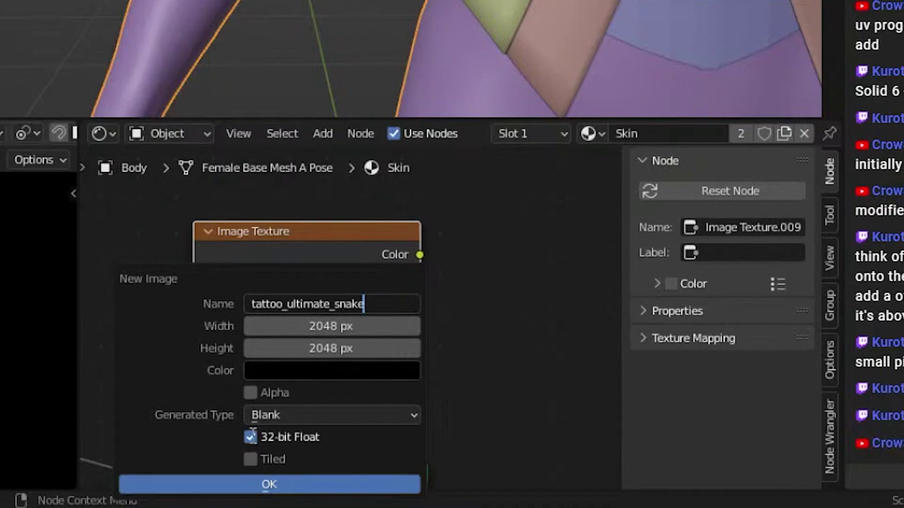
left_click(310, 485)
scroll(308, 279, "down", 3)
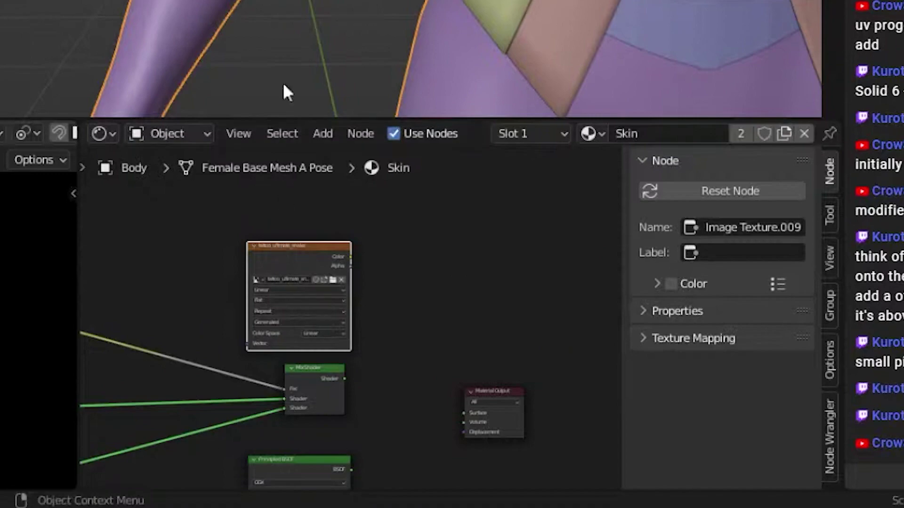
Inspect the tattoo plane on the arm and bring up the scene's Cycles bake settings
left_click(380, 167)
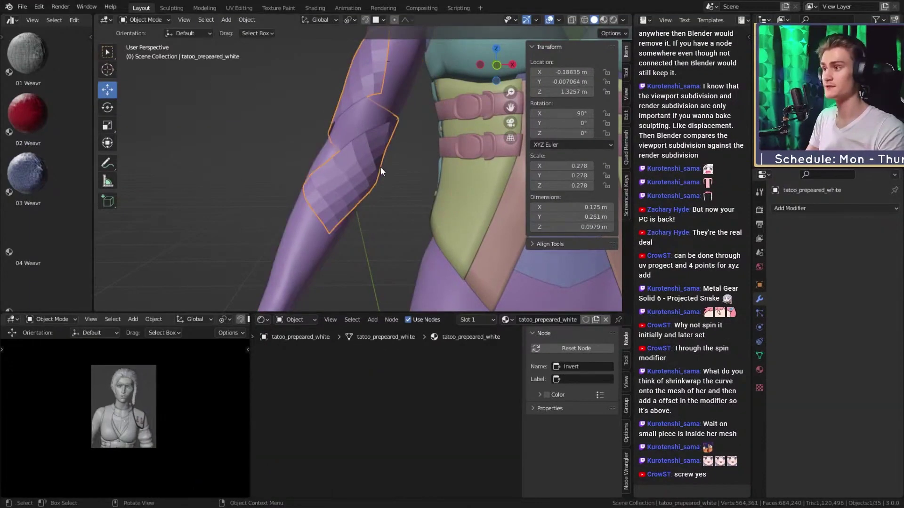
middle_click_drag(380, 166, 394, 209)
left_click(391, 103)
scroll(396, 188, "down", 3)
scroll(398, 191, "up", 3)
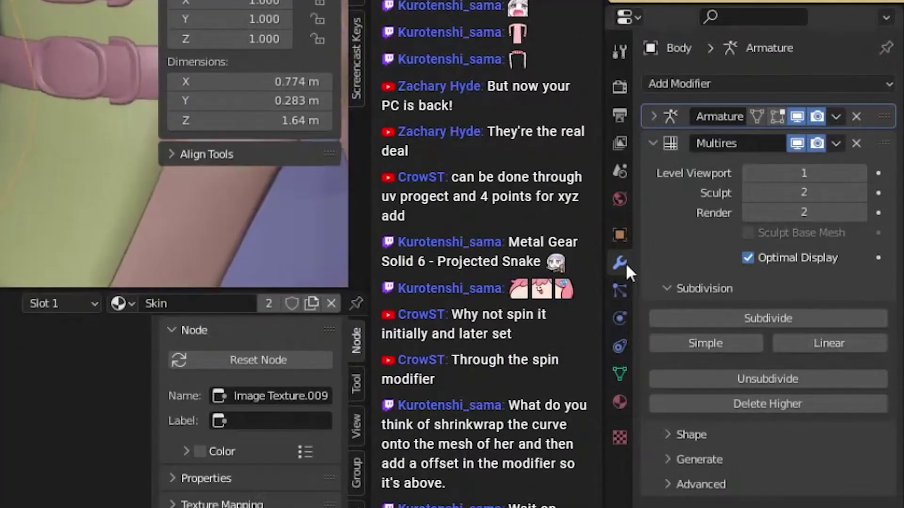
left_click(620, 86)
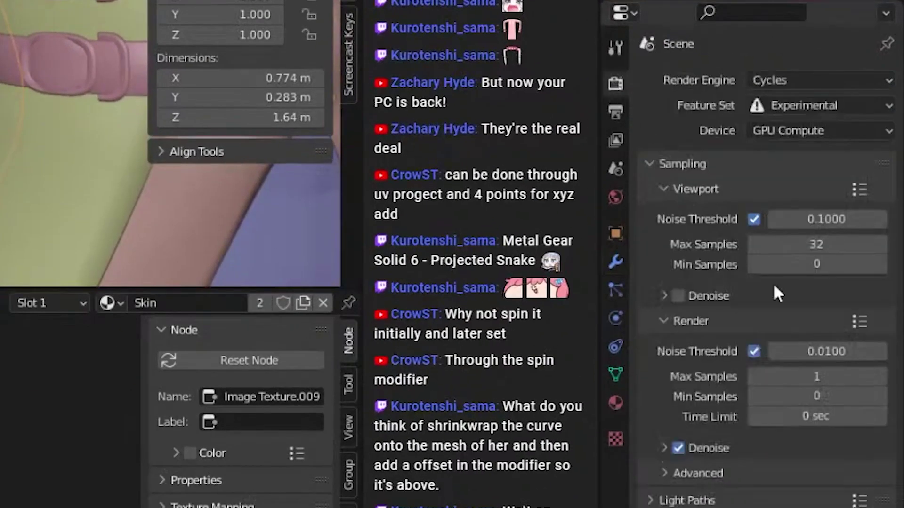
scroll(773, 284, "down", 15)
scroll(730, 279, "down", 7)
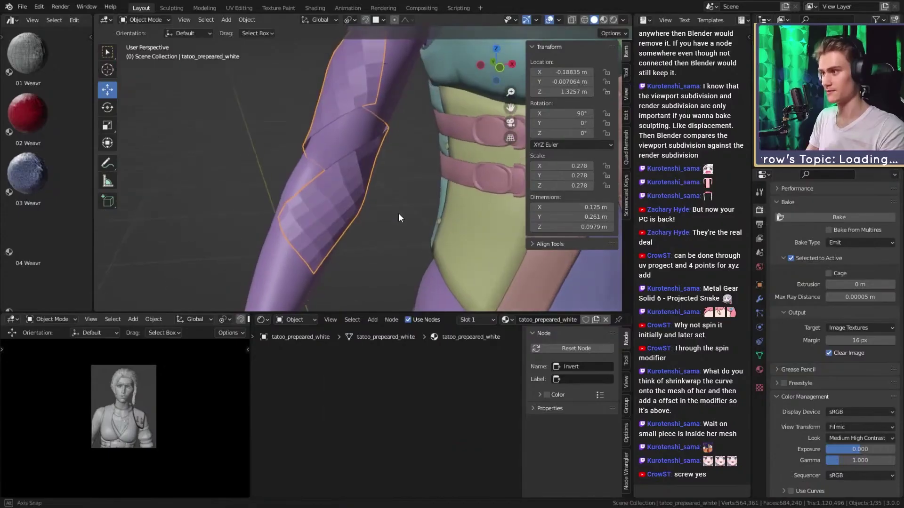
Put the tattoo plane in Edit Mode and display its face normals as lines
middle_click_drag(398, 213, 428, 216)
key("Tab")
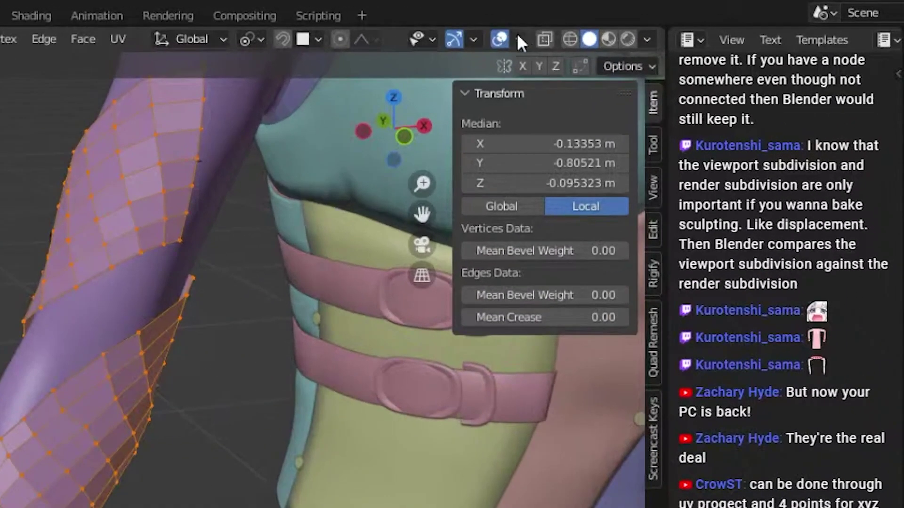
left_click(519, 39)
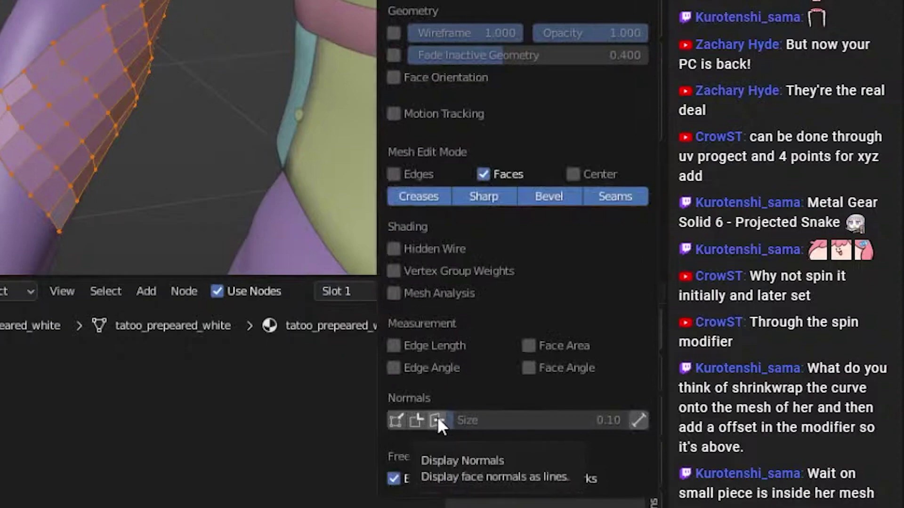
left_click(436, 419)
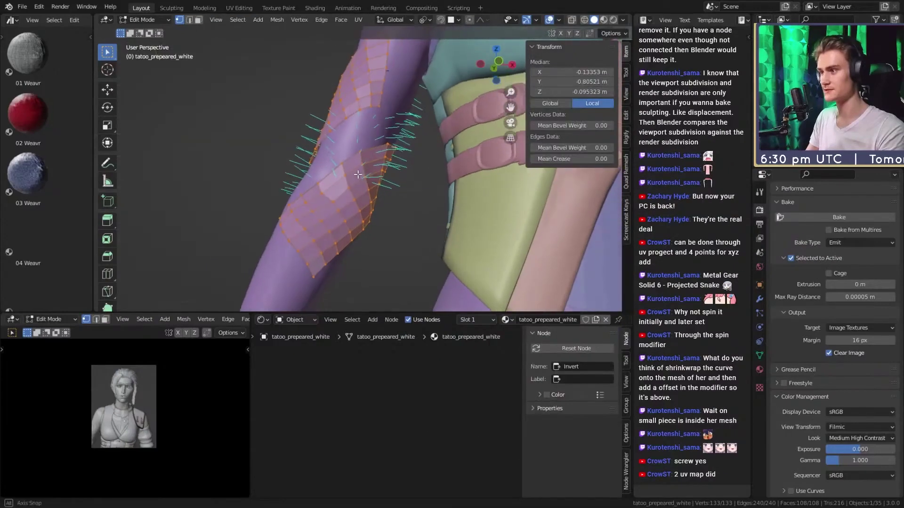
middle_click_drag(358, 174, 399, 215)
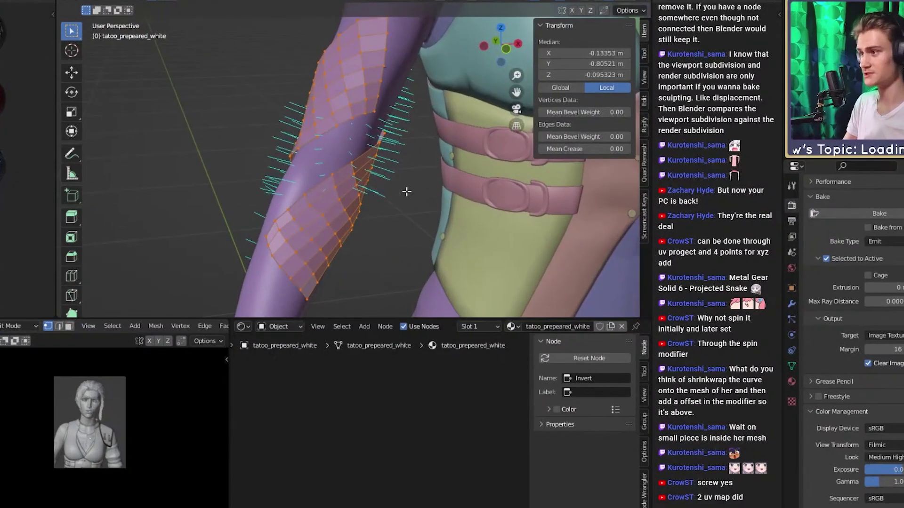
Flip the normals of the tattoo plane's selected faces and return to Object Mode
key("F3")
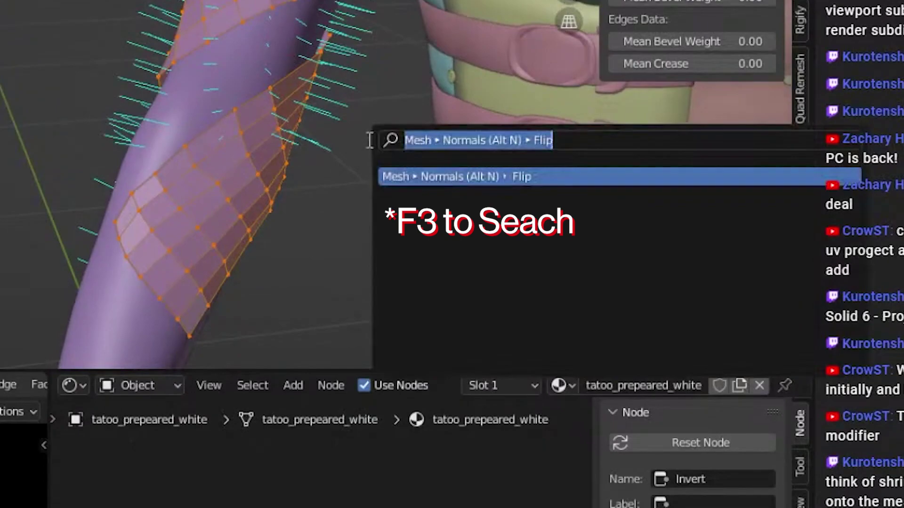
left_click(549, 177)
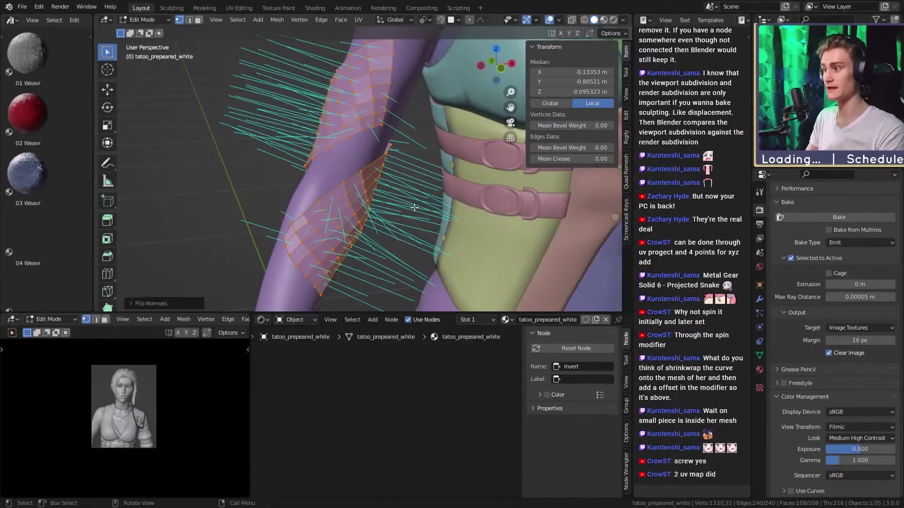
key("Tab")
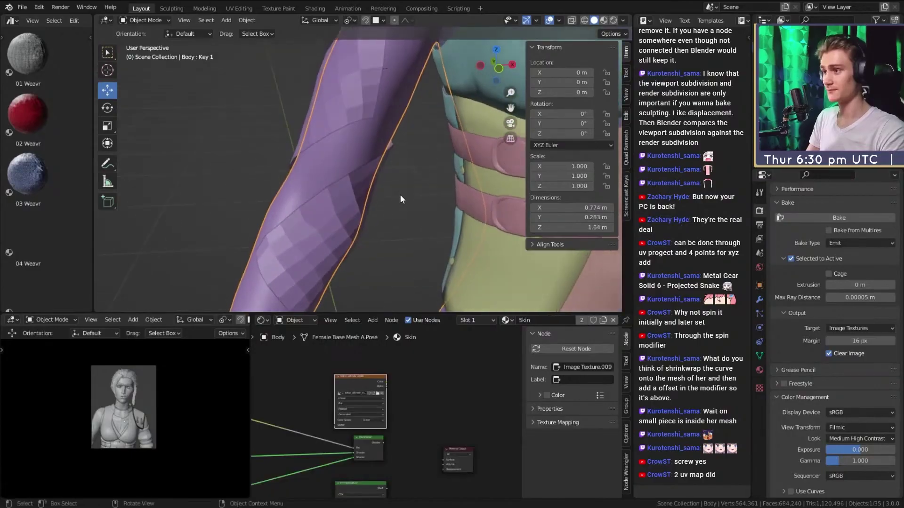
Examine the direction of the Body mesh's face normals around the arm in Edit Mode, with and without X-ray
mouse_move(400, 196)
middle_mouse_down()
mouse_move(390, 203)
mouse_move(407, 192)
mouse_move(392, 193)
middle_mouse_up()
key("Tab")
key("alt+z")
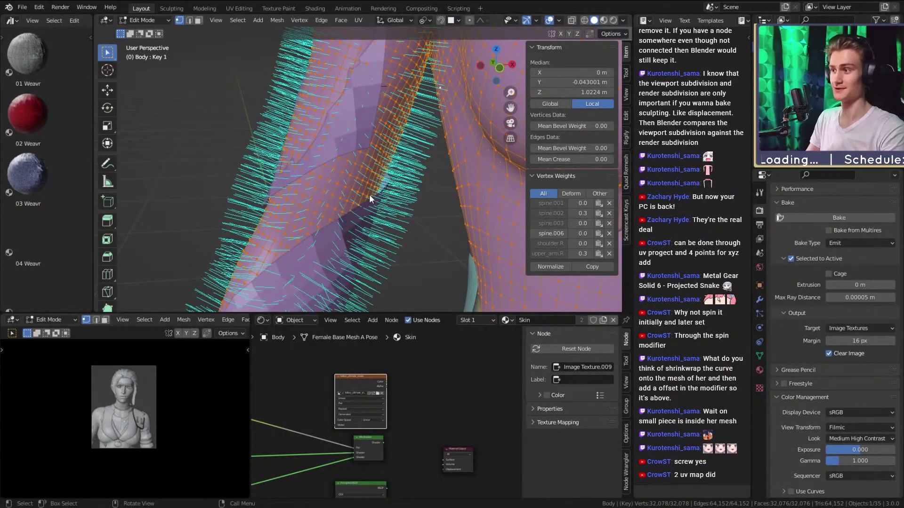
key("Tab")
key("alt+z")
key("Tab")
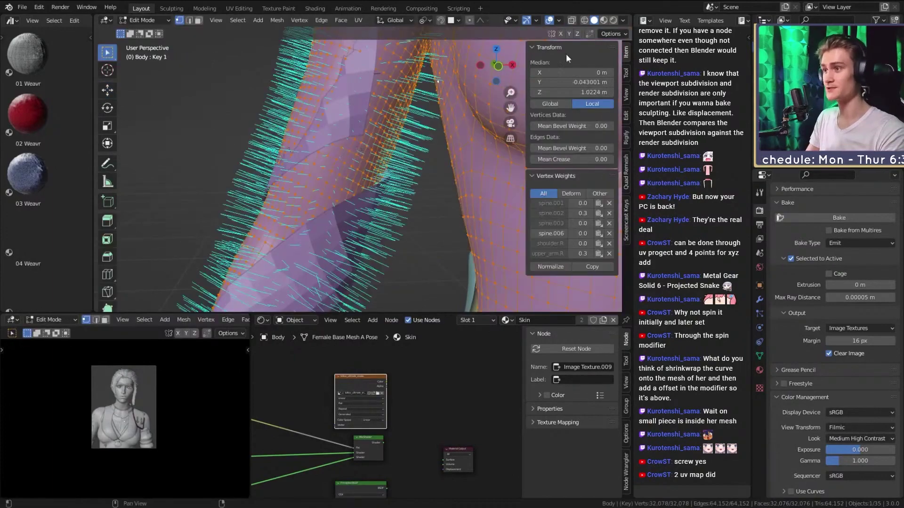
Flip the Body mesh's normals for comparison with the tattoo plane, and flip them back
key("F3")
type("flip")
key("Return")
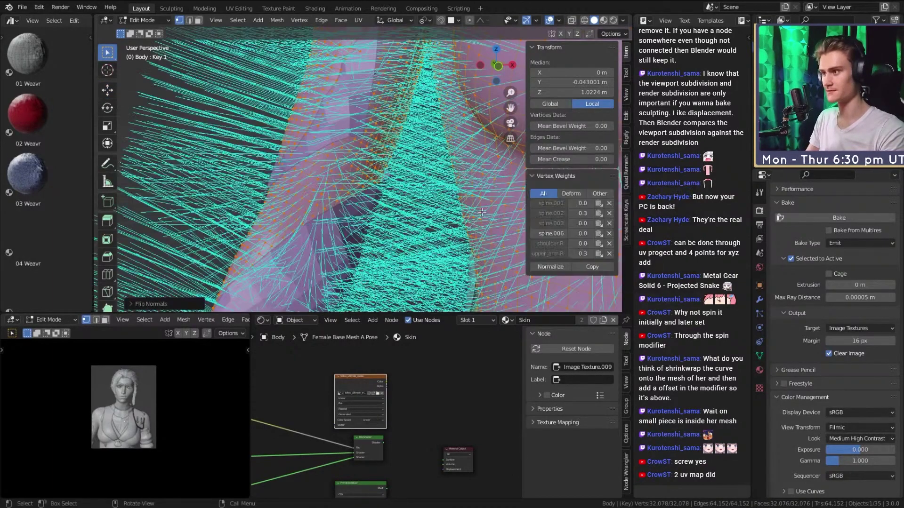
middle_click_drag(424, 206, 393, 192)
key("F3")
key("Return")
Select the tattoo plane with the Body as active object and make the tattoo_ultimate_snake image node the bake target
middle_click_drag(471, 212, 443, 216)
scroll(423, 226, "up", 6)
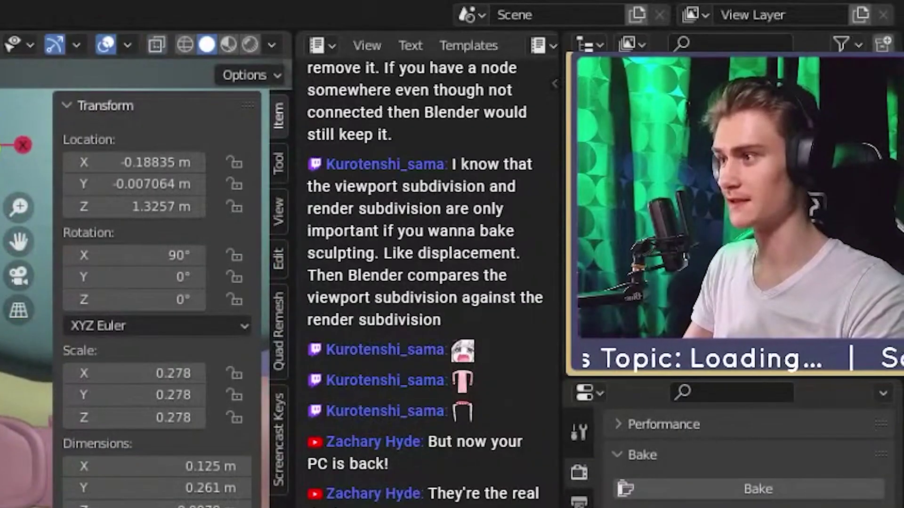
left_click(0, 330)
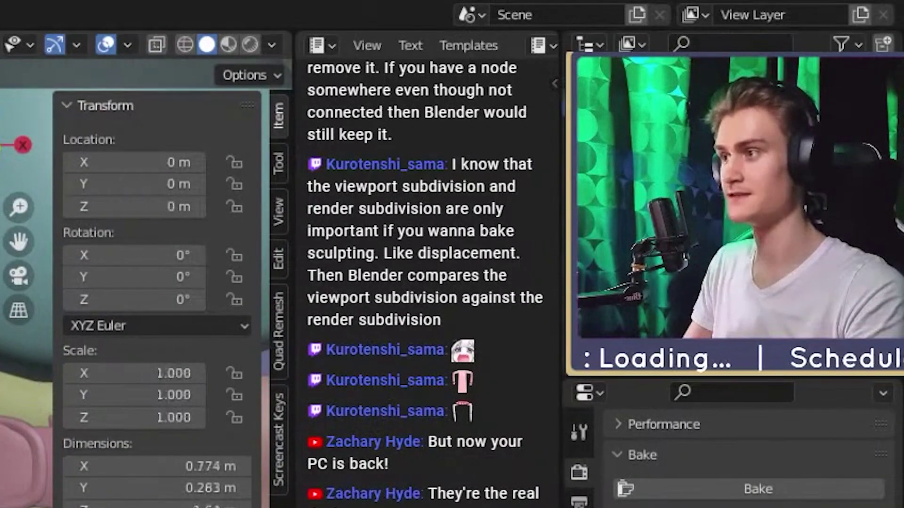
middle_click_drag(0, 330, 0, 242, "shift")
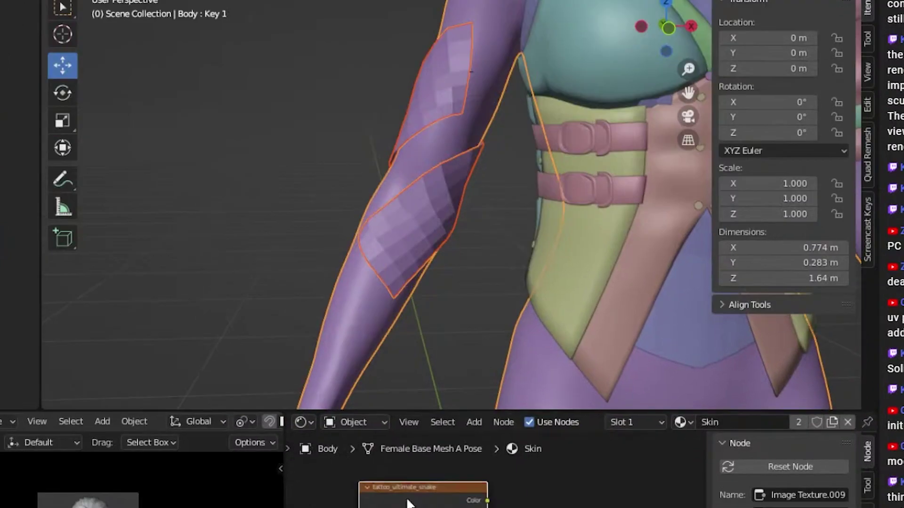
mouse_move(246, 234)
left_mouse_down()
mouse_move(253, 226)
mouse_move(237, 238)
left_mouse_up()
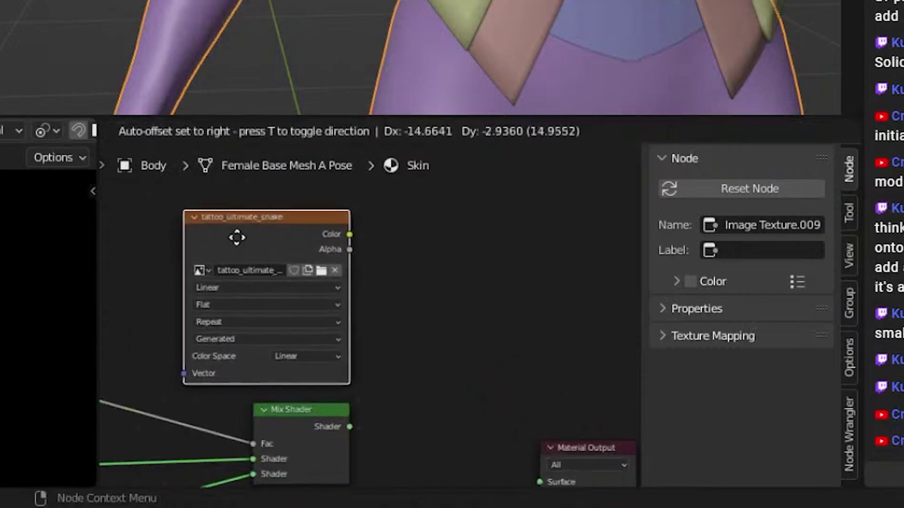
left_click(236, 237)
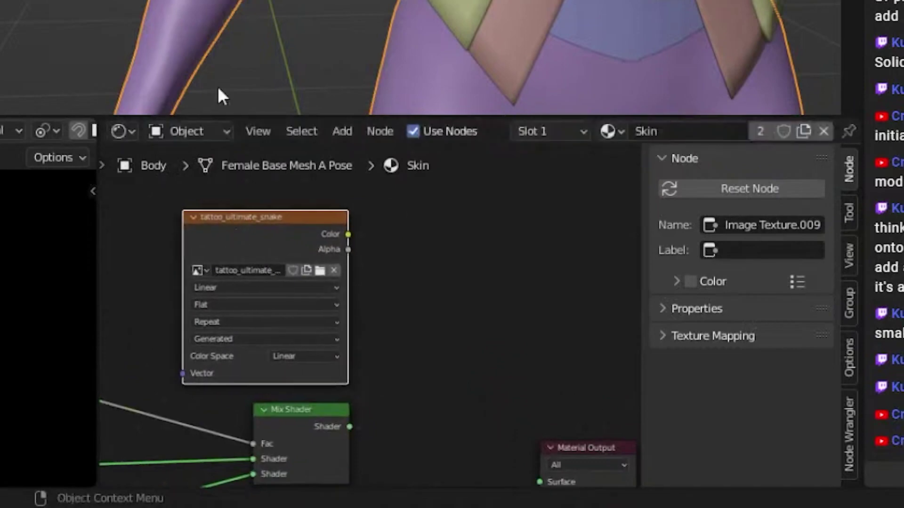
Choose Emit as the bake type for the selected-to-active bake
scroll(386, 343, "down", 1)
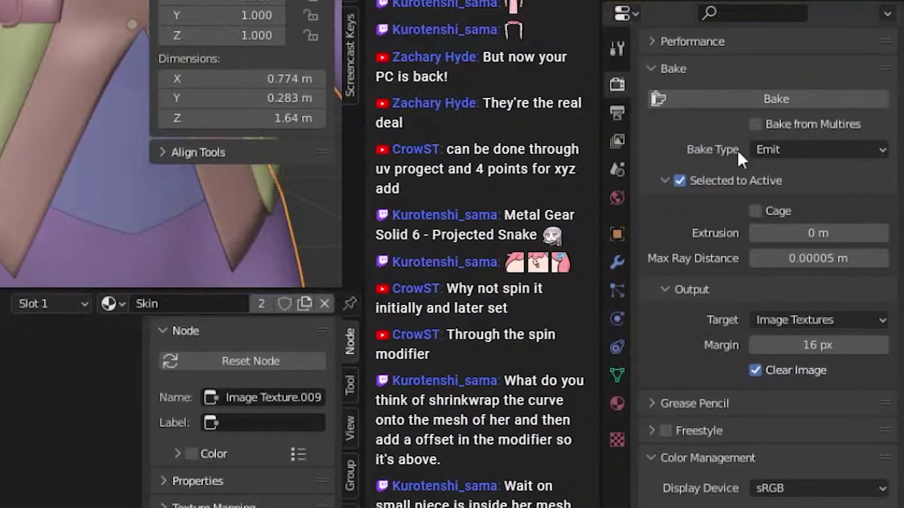
left_click(762, 150)
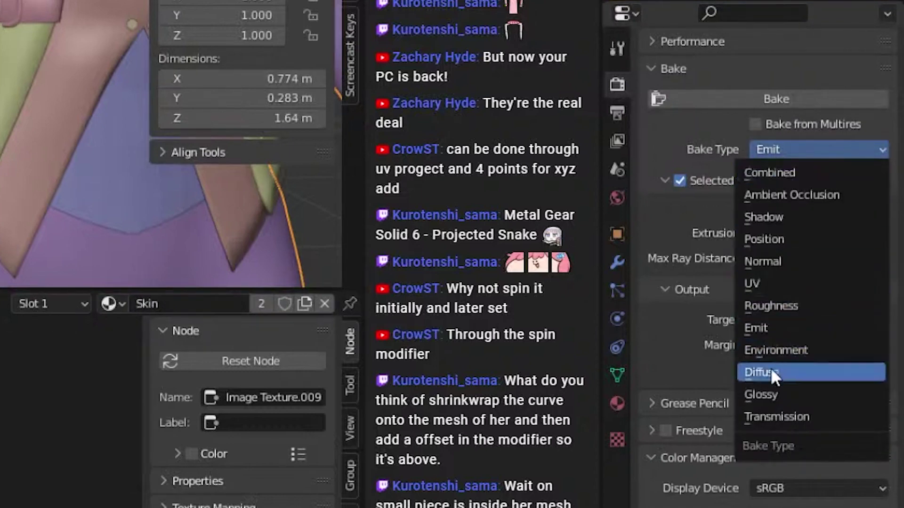
left_click(764, 329)
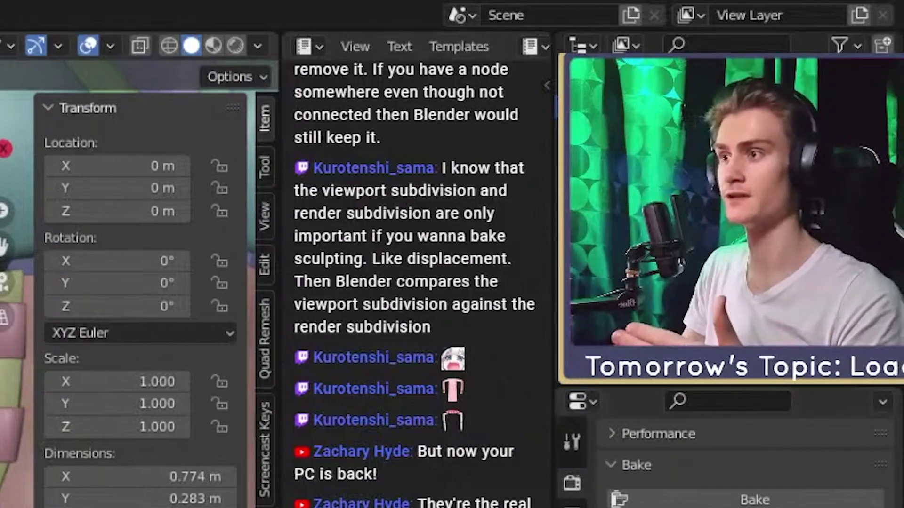
scroll(406, 160, "down", 7)
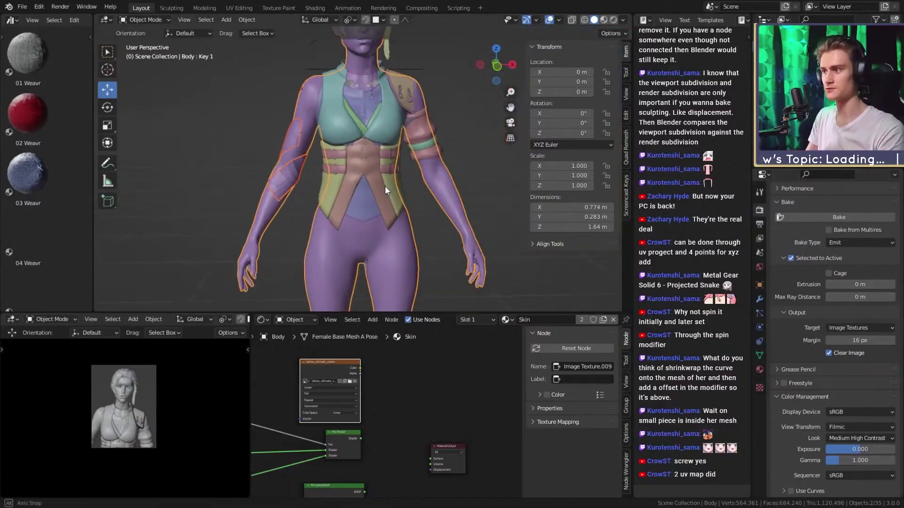
Bake the selected tattoo plane onto the Body's tattoo_ultimate_snake image with the current Emit settings
middle_click_drag(386, 185, 405, 189)
scroll(378, 165, "up", 5)
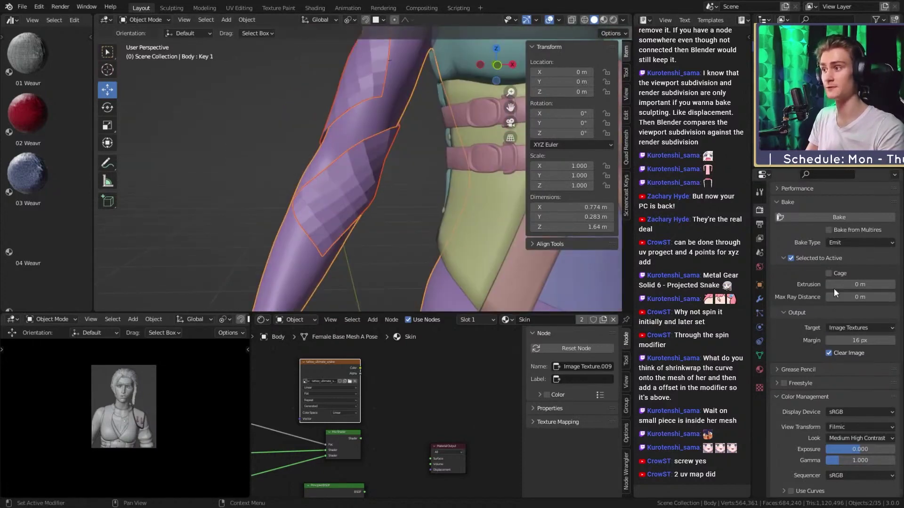
scroll(441, 174, "down", 5)
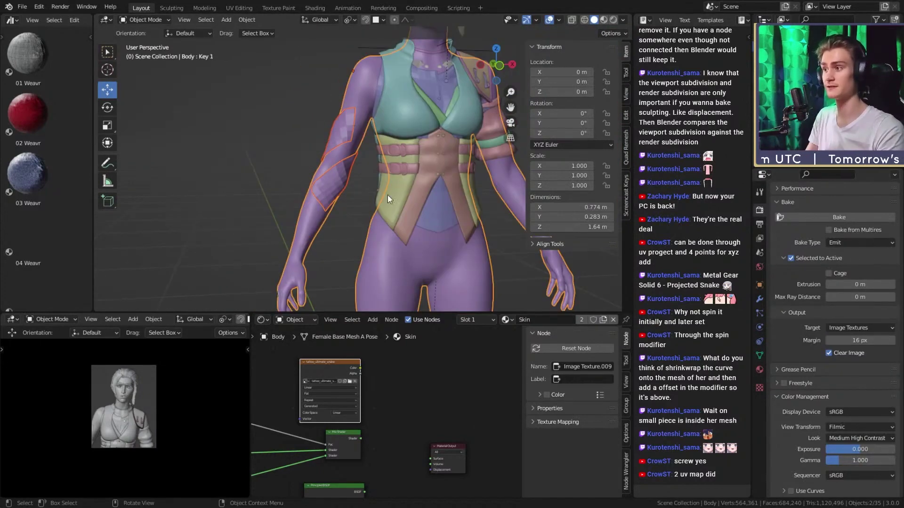
scroll(417, 179, "up", 5)
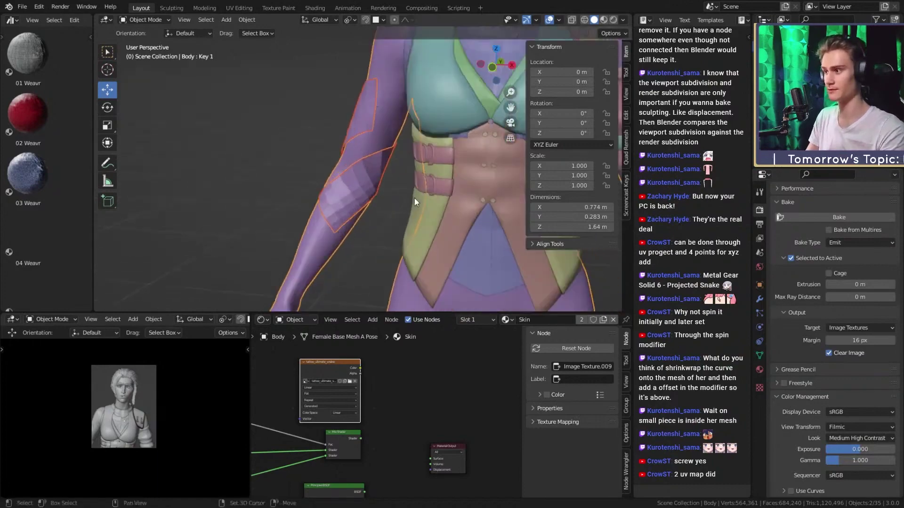
scroll(403, 358, "up", 2)
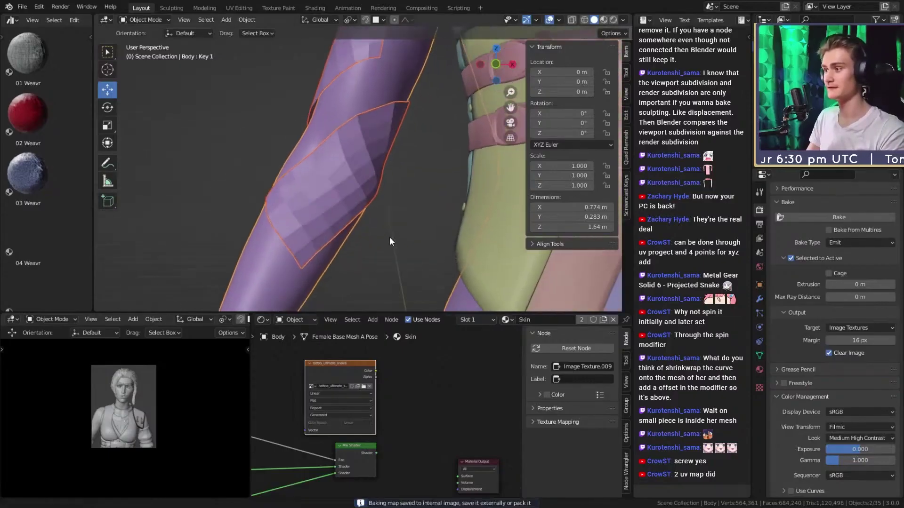
Hide the tattoo plane around the arm and show the Body in Material Preview shading
left_click(361, 182)
middle_click_drag(404, 199, 411, 200)
key("z")
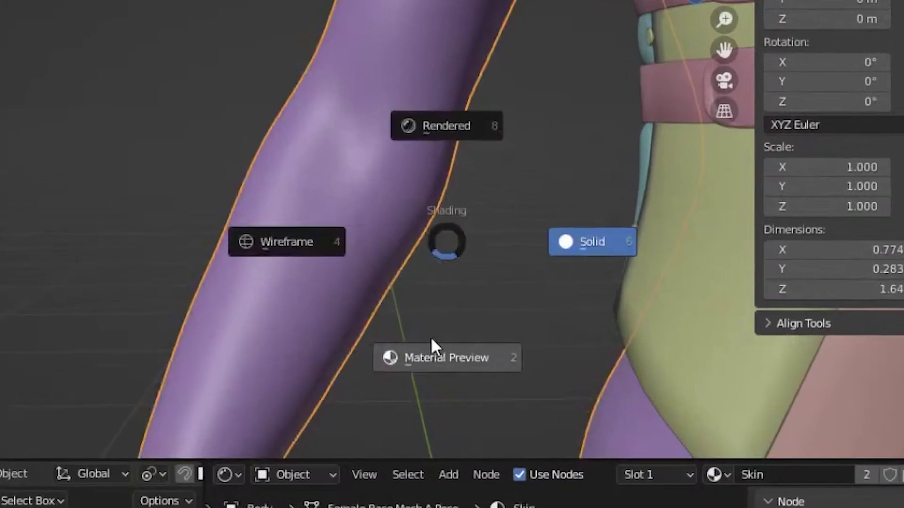
left_click(448, 325)
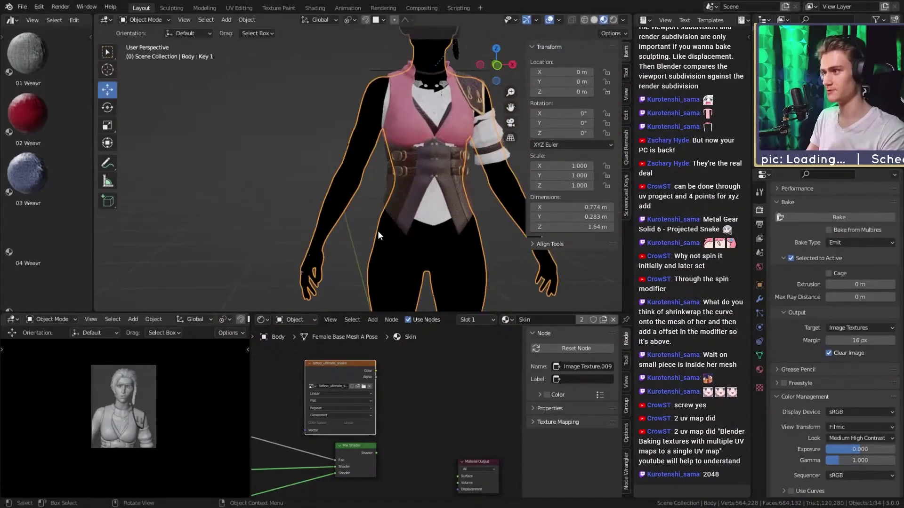
Preview the baked tattoo_ultimate_snake image node on the Body and examine the snake around the arm
middle_click_drag(338, 376, 324, 368)
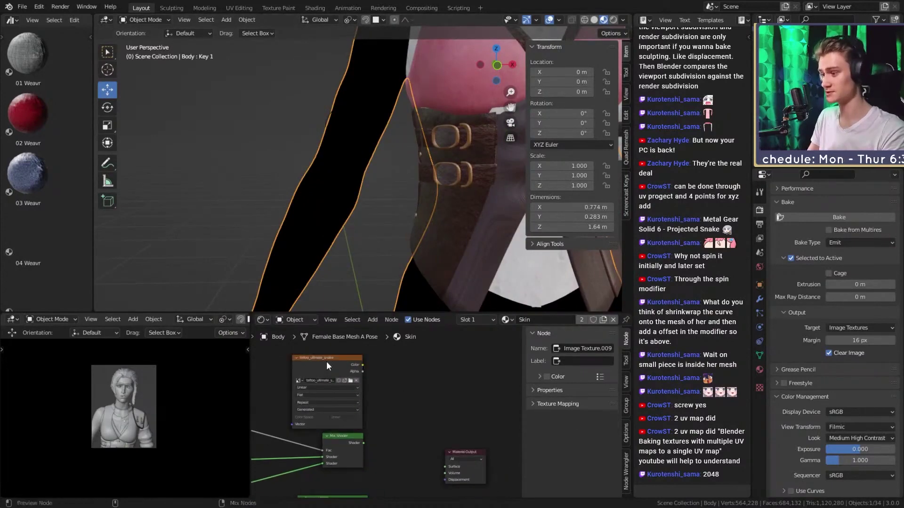
left_click(327, 360, "ctrl+shift")
middle_click_drag(306, 218, 492, 209)
middle_click_drag(410, 214, 340, 216)
scroll(410, 236, "down", 7)
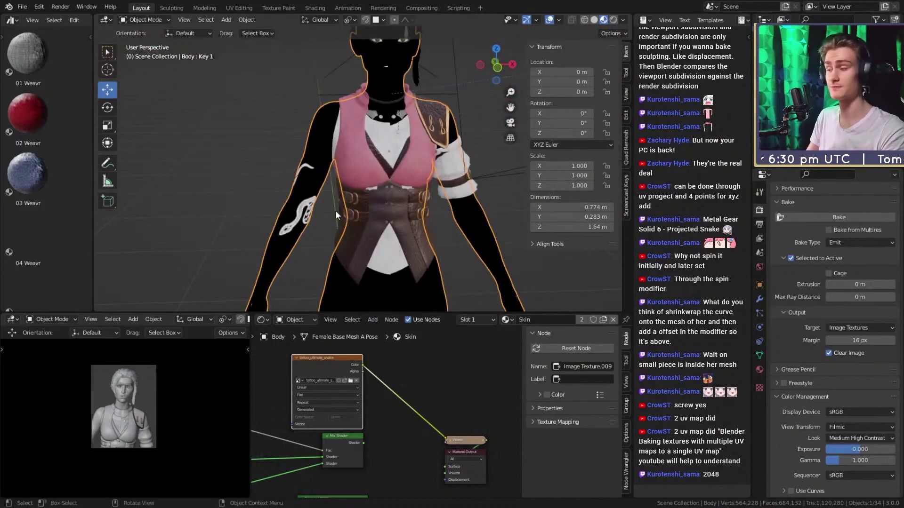
middle_click_drag(370, 162, 374, 232, "shift")
scroll(375, 223, "up", 4)
middle_click_drag(376, 152, 409, 154, "shift")
scroll(377, 211, "down", 6)
scroll(374, 233, "up", 7)
scroll(374, 232, "down", 6)
scroll(409, 154, "up", 6)
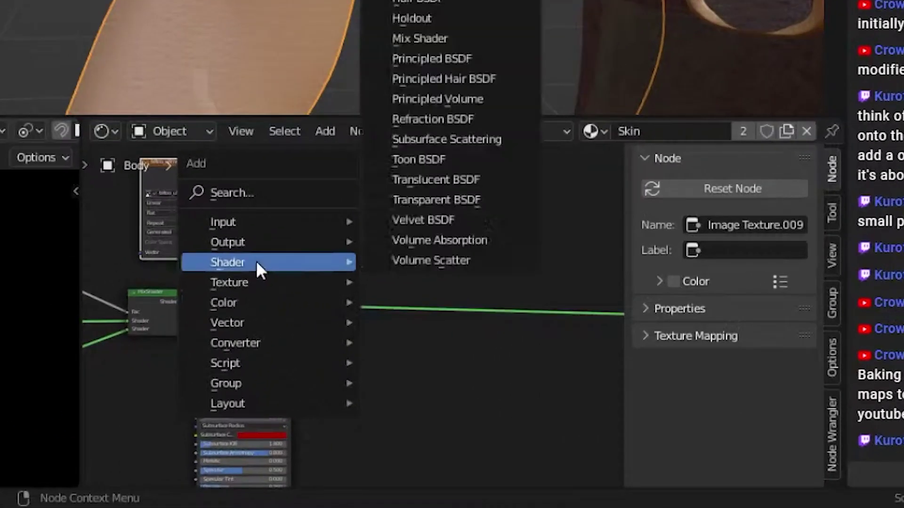
Insert a Mix Shader after the existing skin shader, using the tattoo image's Color as Fac and the Principled BSDF as the second shader
left_click(419, 37)
left_click(354, 282)
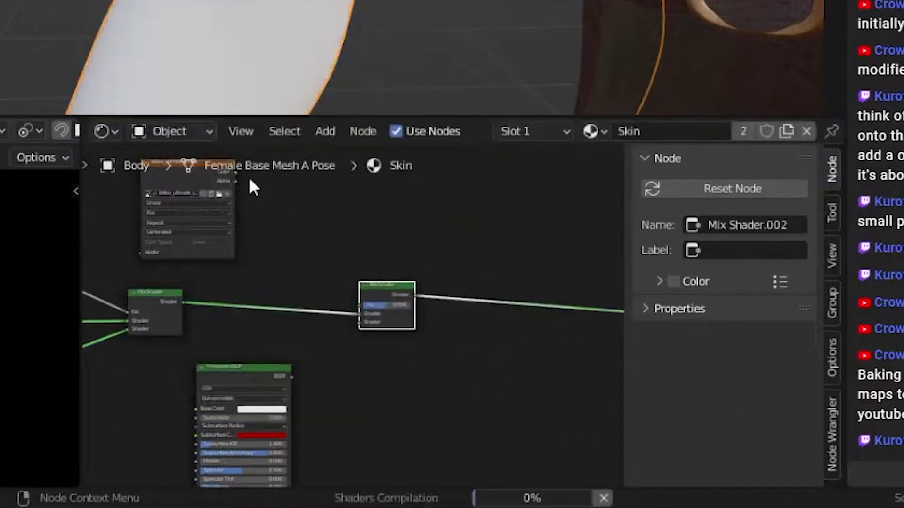
left_click_drag(235, 173, 331, 299)
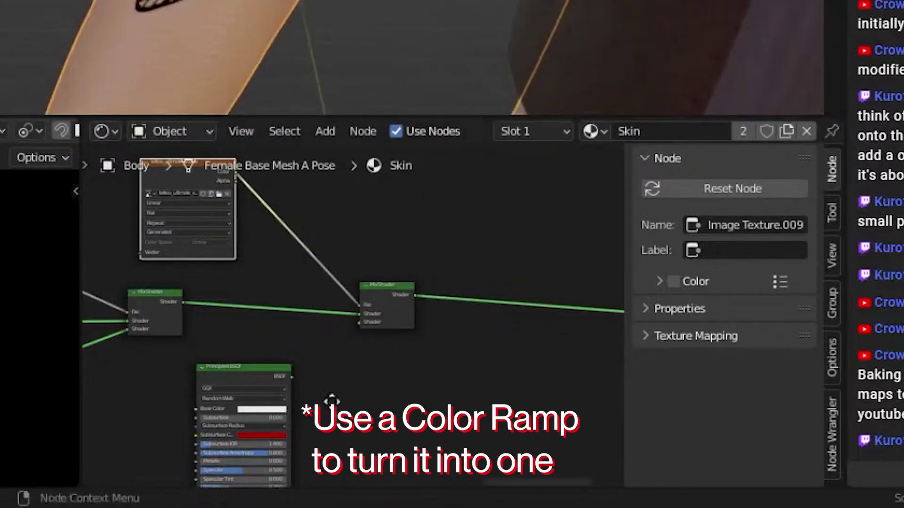
left_click_drag(339, 325, 435, 245)
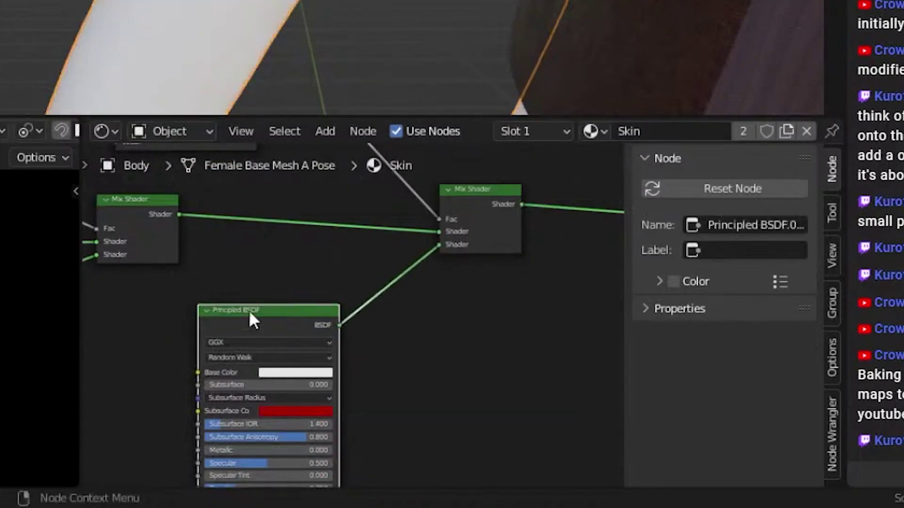
left_click_drag(249, 322, 256, 281)
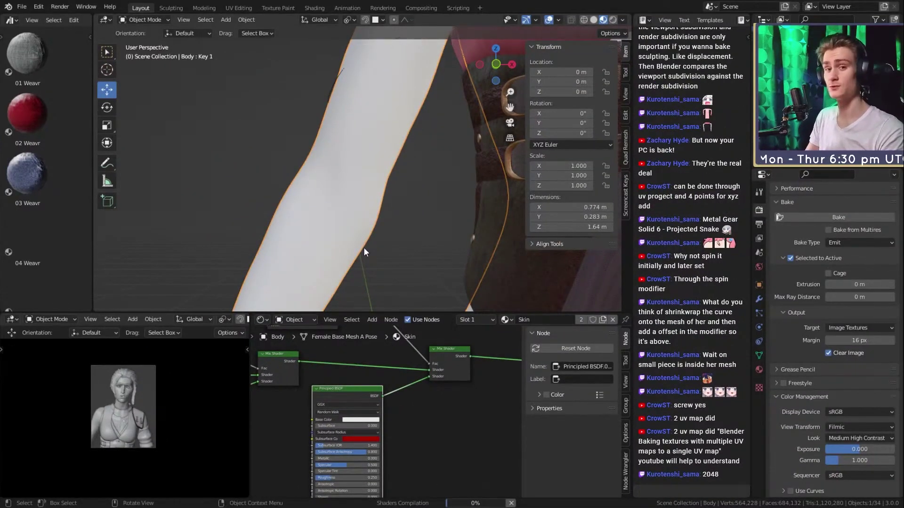
Set the tattoo Principled BSDF's Base Color to bright blue and check the snake around the arm
scroll(459, 411, "up", 5)
left_click(416, 419)
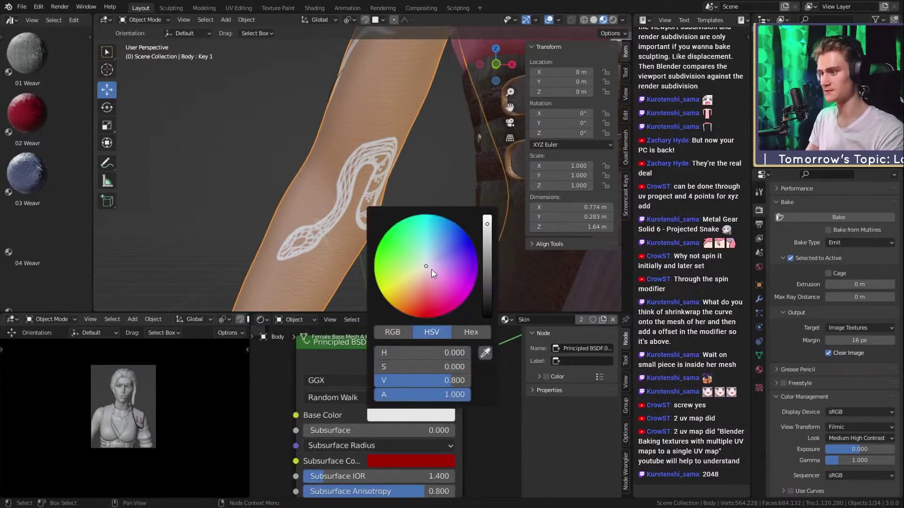
left_click_drag(431, 270, 451, 225)
scroll(383, 237, "down", 4)
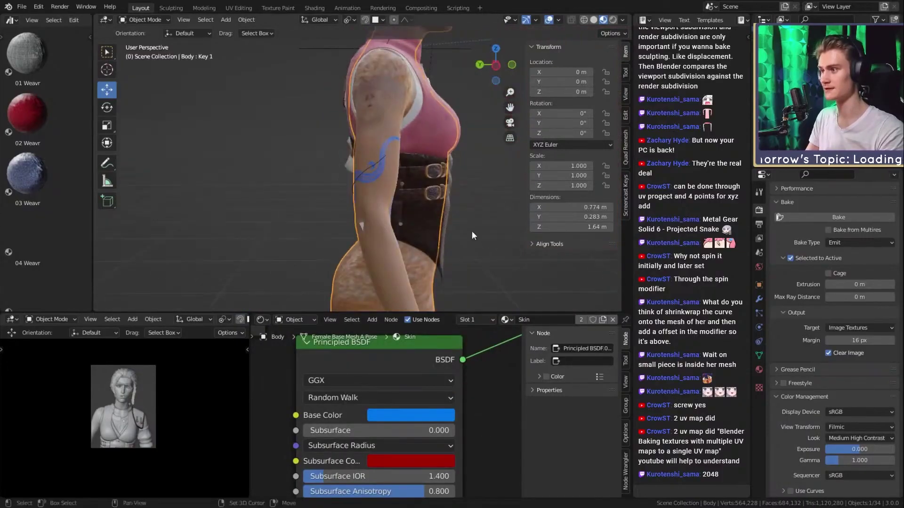